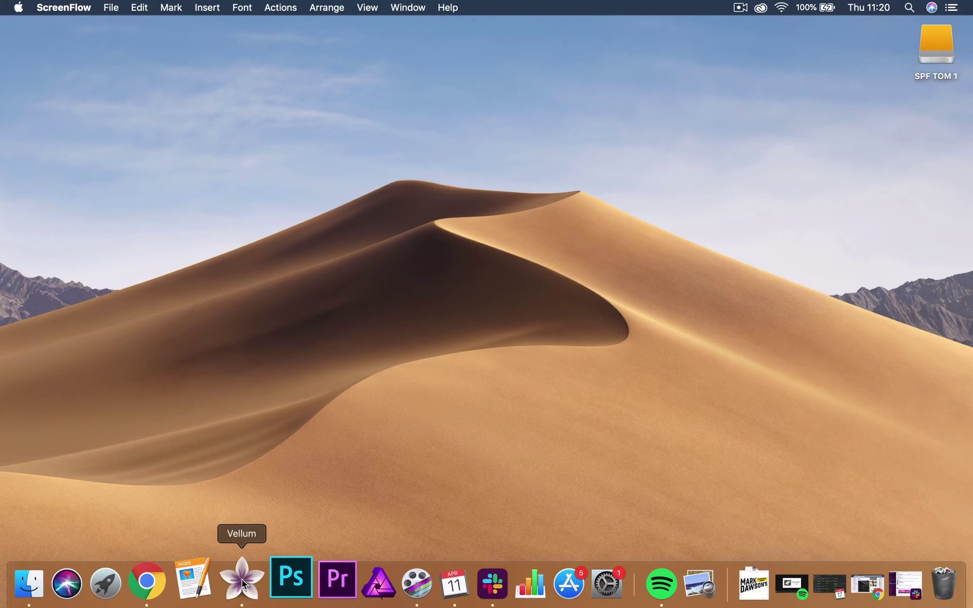
- Launch Vellum from the Dock and open then close the File menu without choosing anything
click(242, 581)
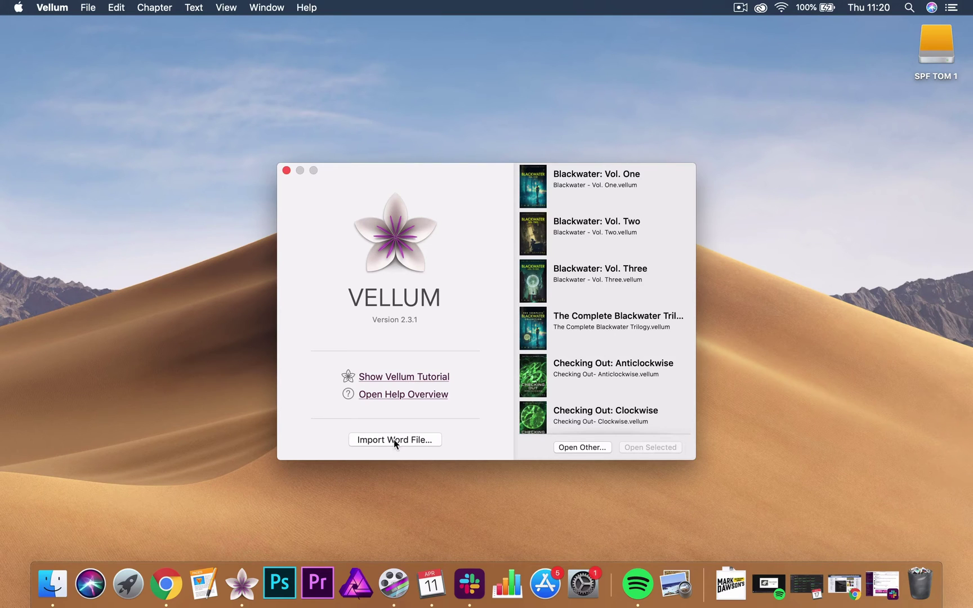
click(89, 7)
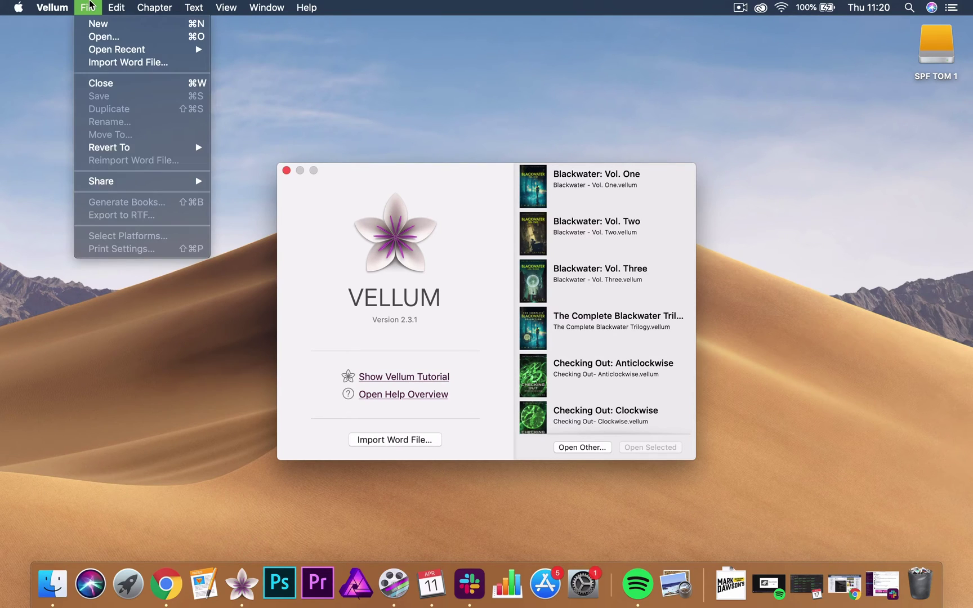
click(88, 9)
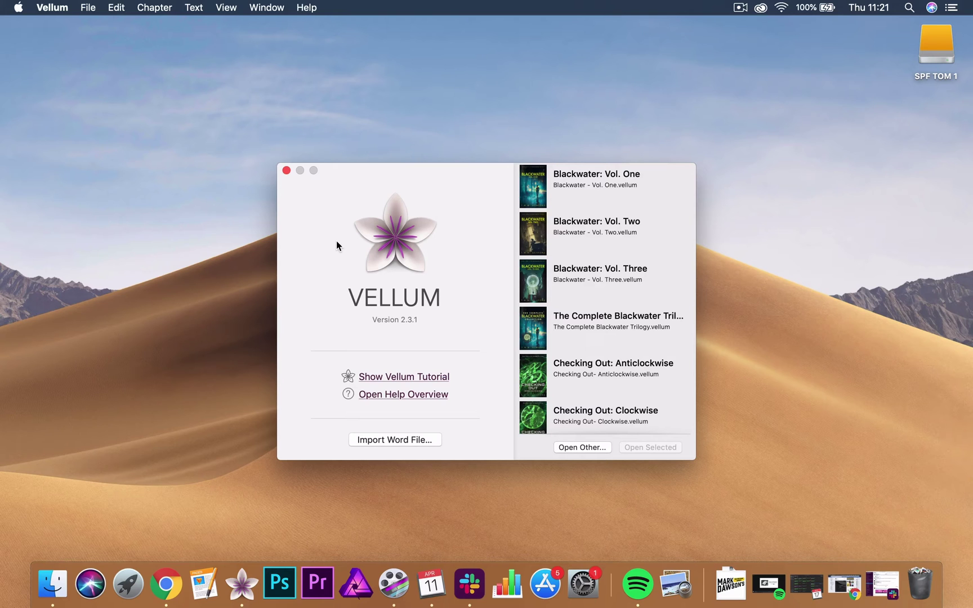
- Open Blackwater: Vol. One from the recent books and scroll through chapter 1 and the Contents list
click(565, 194)
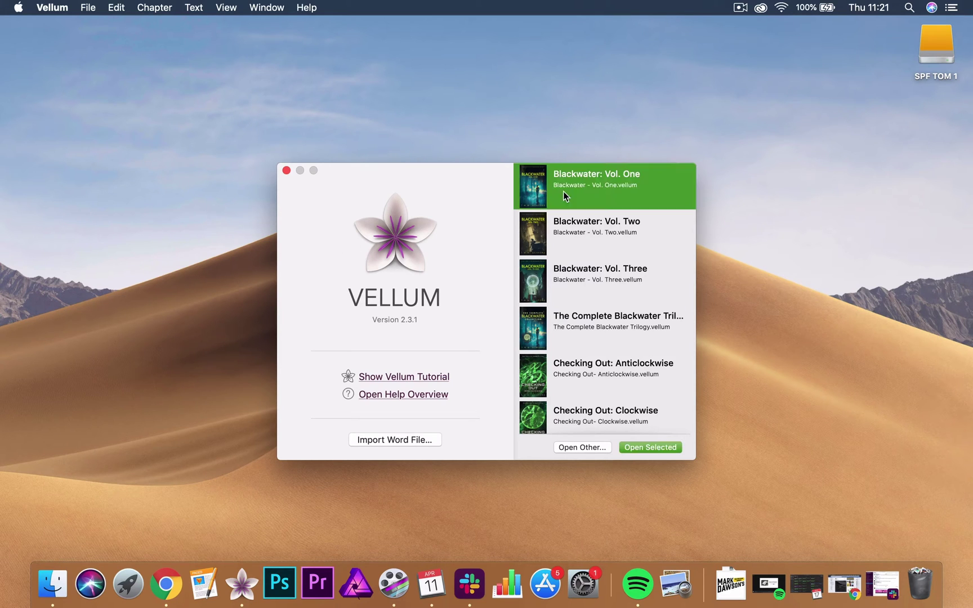
click(648, 447)
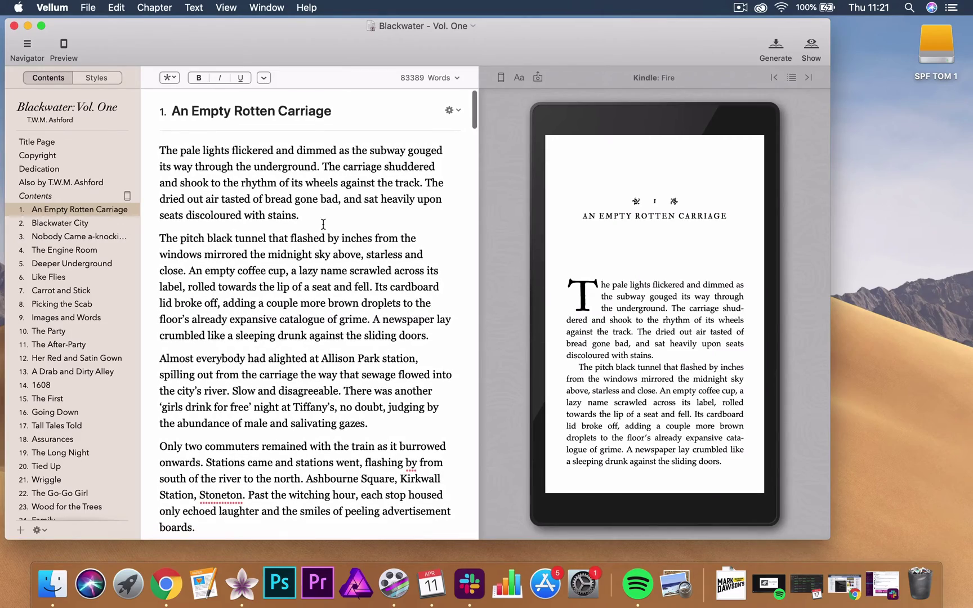
scroll(301, 322, down, 20)
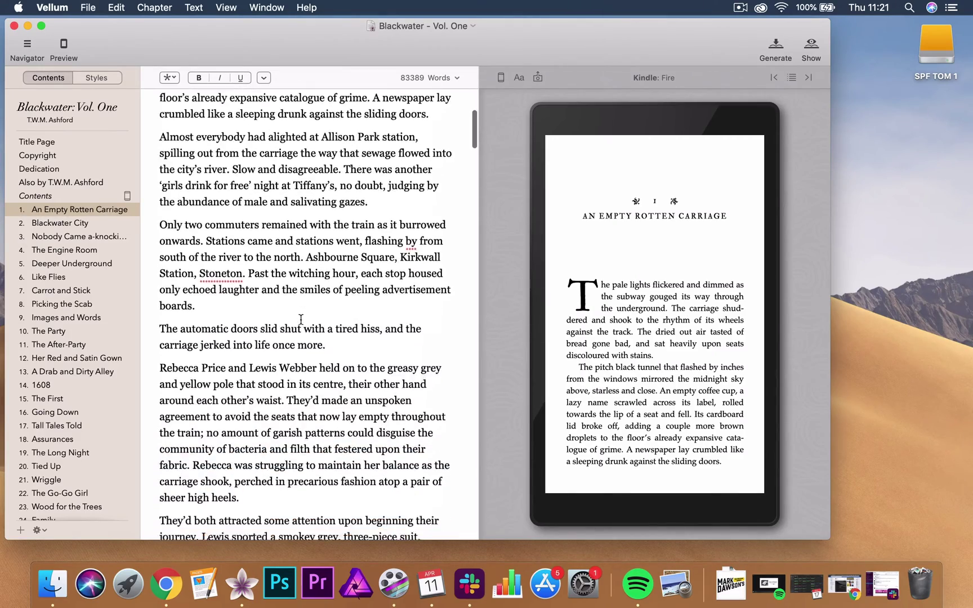
scroll(300, 319, up, 15)
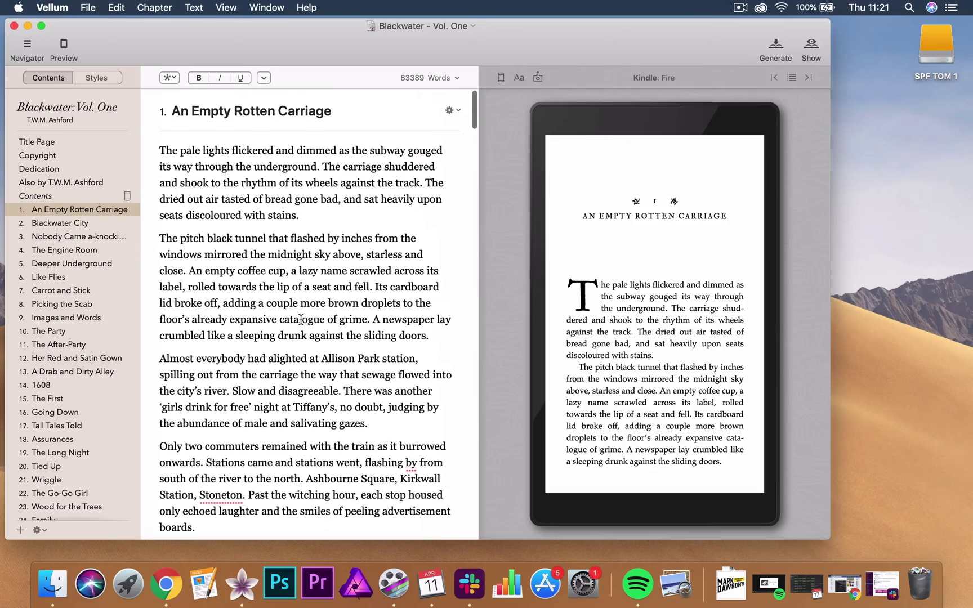
scroll(80, 257, down, 1)
scroll(80, 257, down, 5)
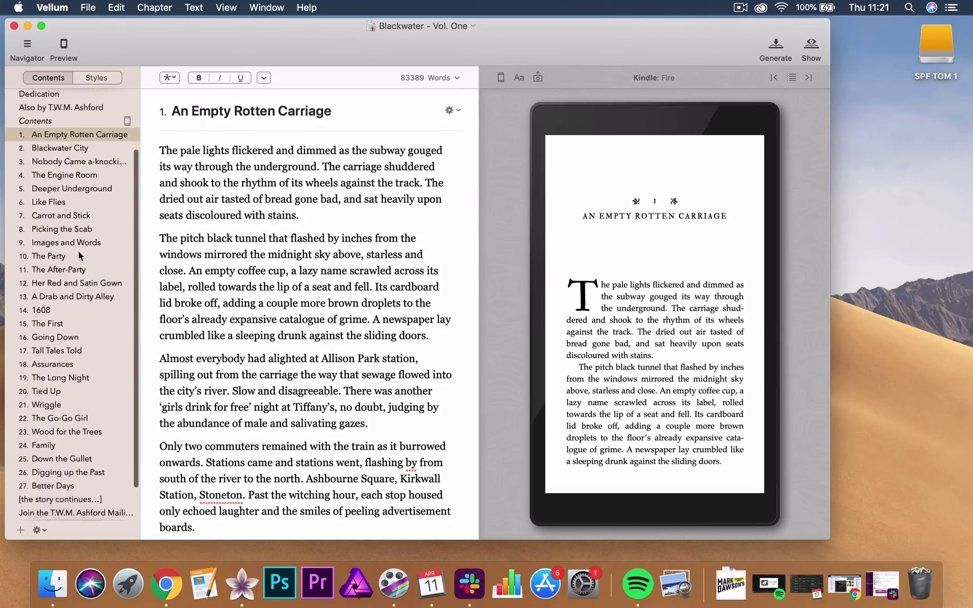
scroll(72, 195, up, 5)
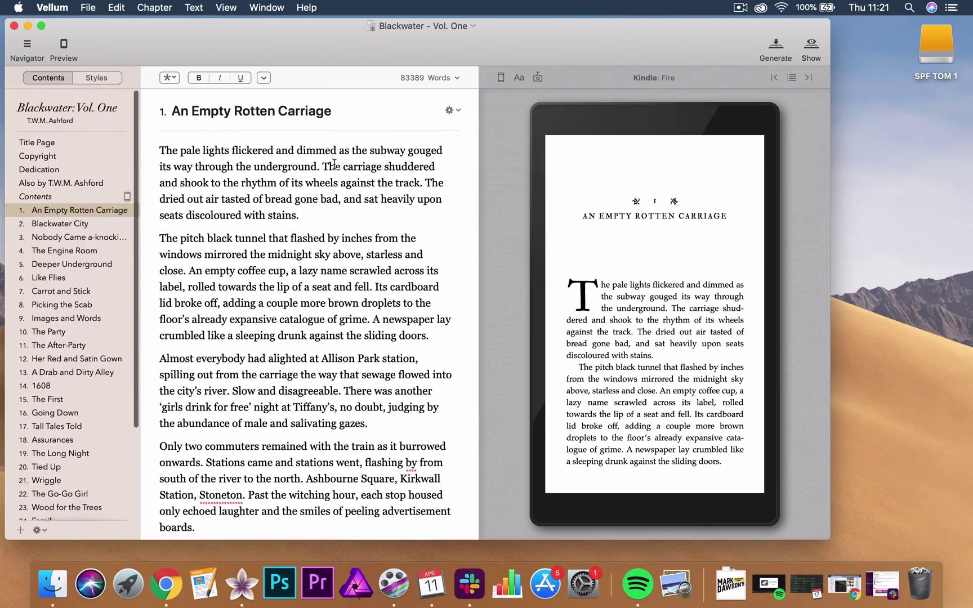
scroll(331, 169, down, 3)
scroll(331, 169, up, 3)
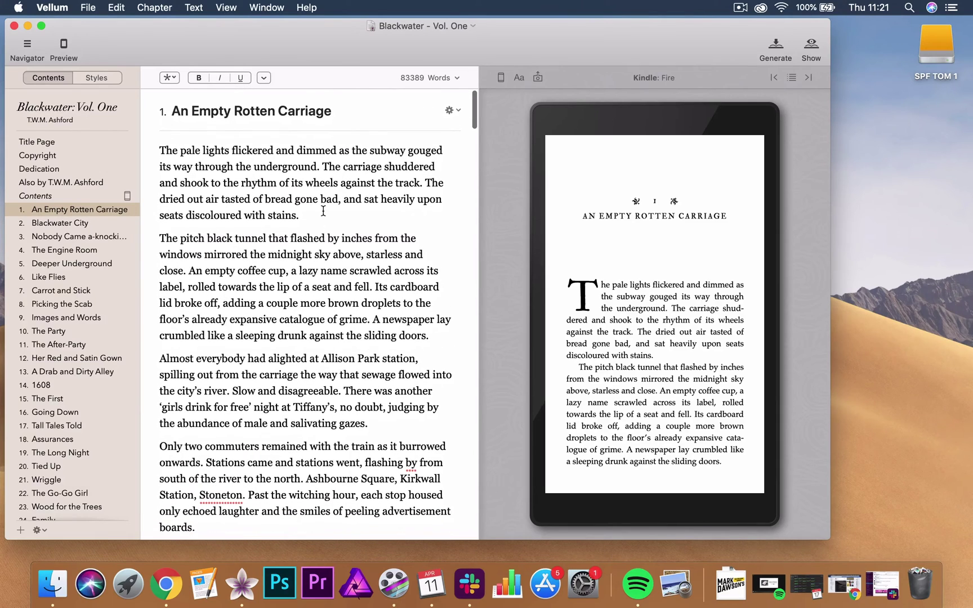
- Type the test word 'hello' after 'stains.' in chapter 1 and delete it again
click(323, 213)
text(hello)
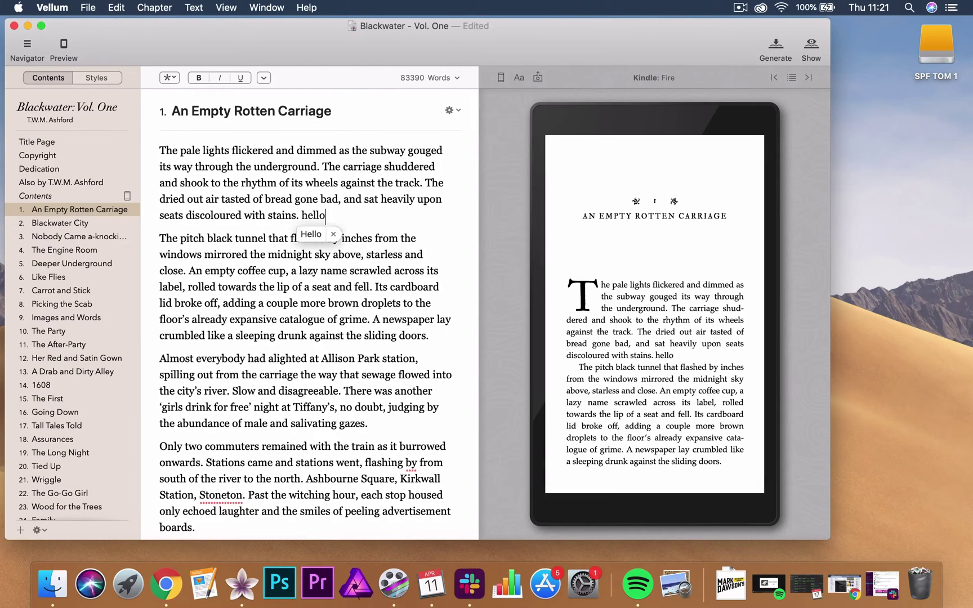
key(BackSpace)
key(BackSpace)
key(BackSpace)
key(BackSpace)
key(BackSpace)
key(BackSpace)
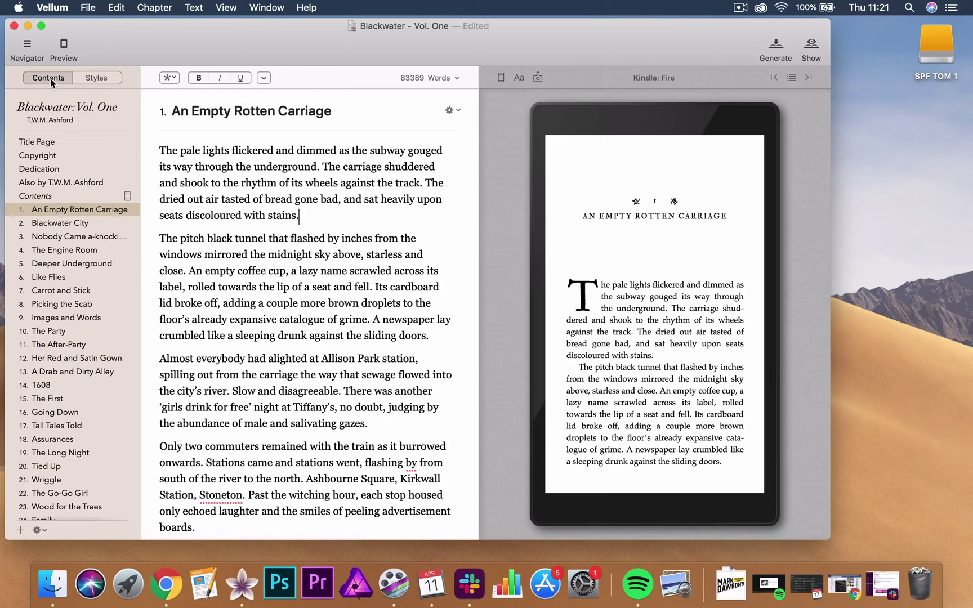
- Step from the Title Page through Copyright, Also by and Contents down into the chapters
click(43, 142)
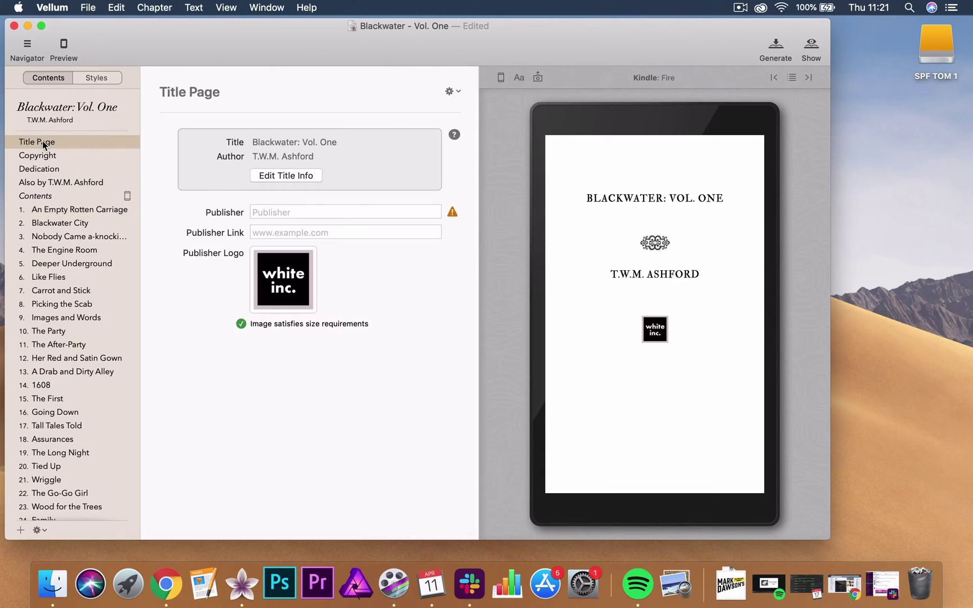
key(Down)
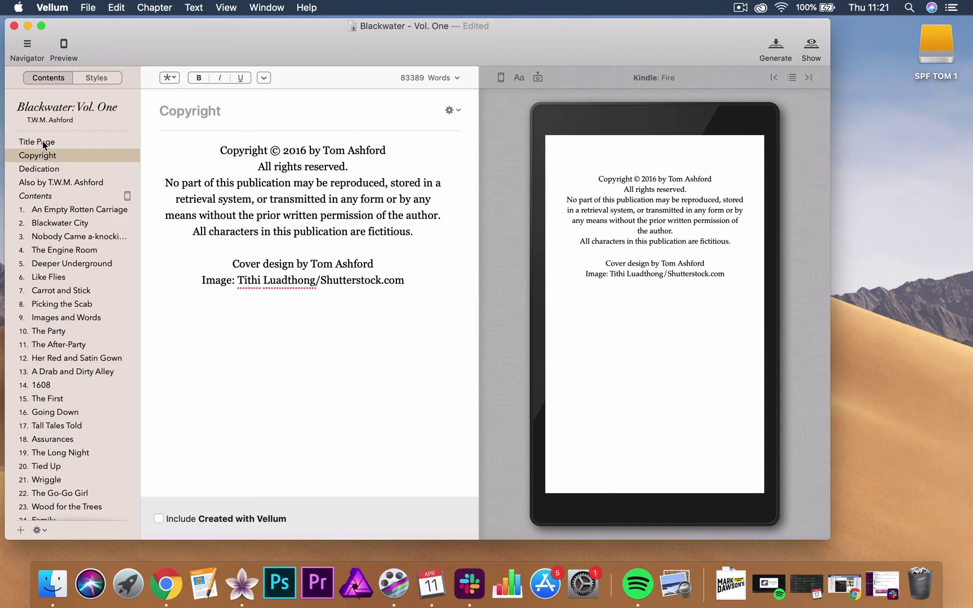
key(Down)
key(Down)
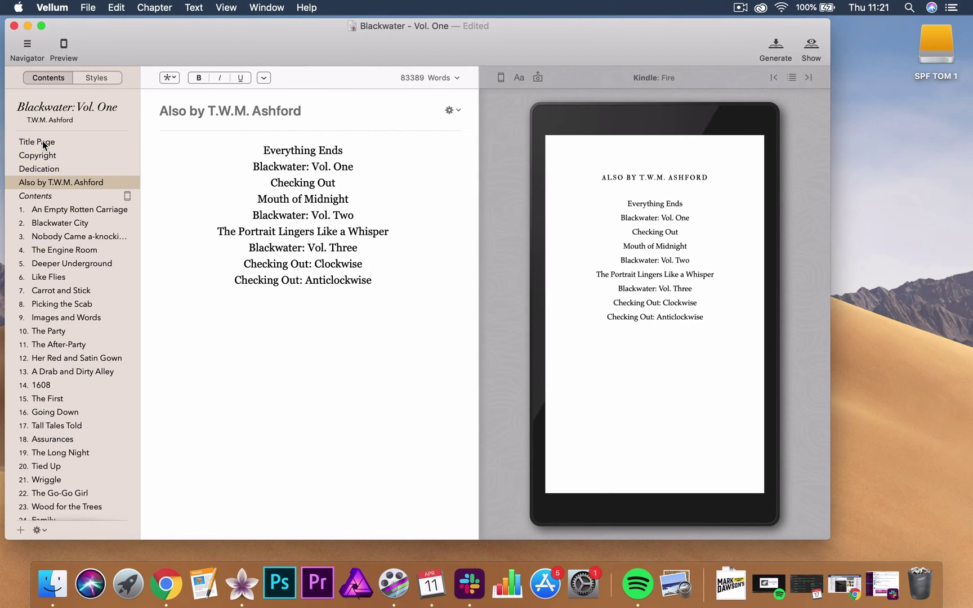
key(Down)
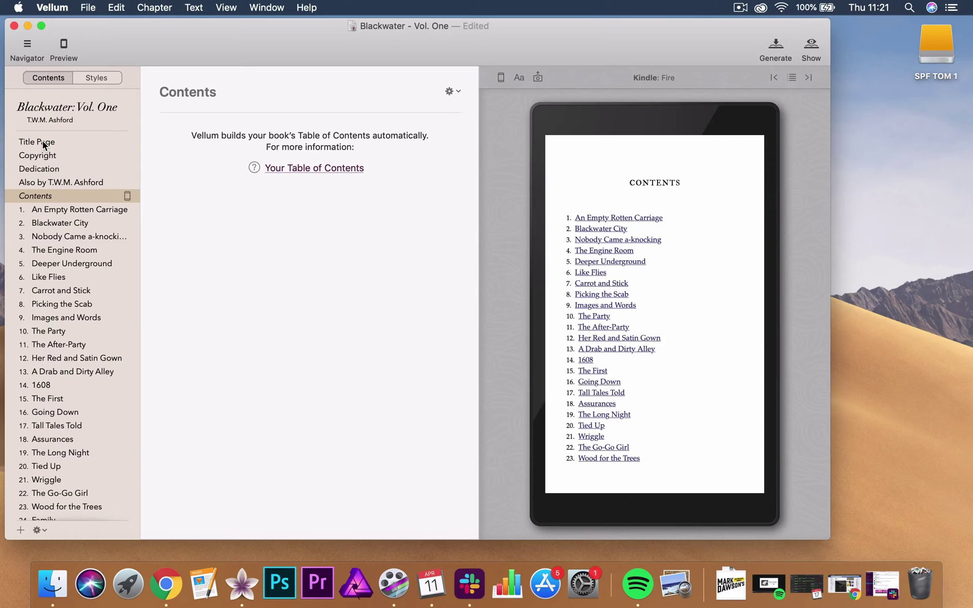
key(Down)
key(Down)
key(Down)
key(Down)
key(Down)
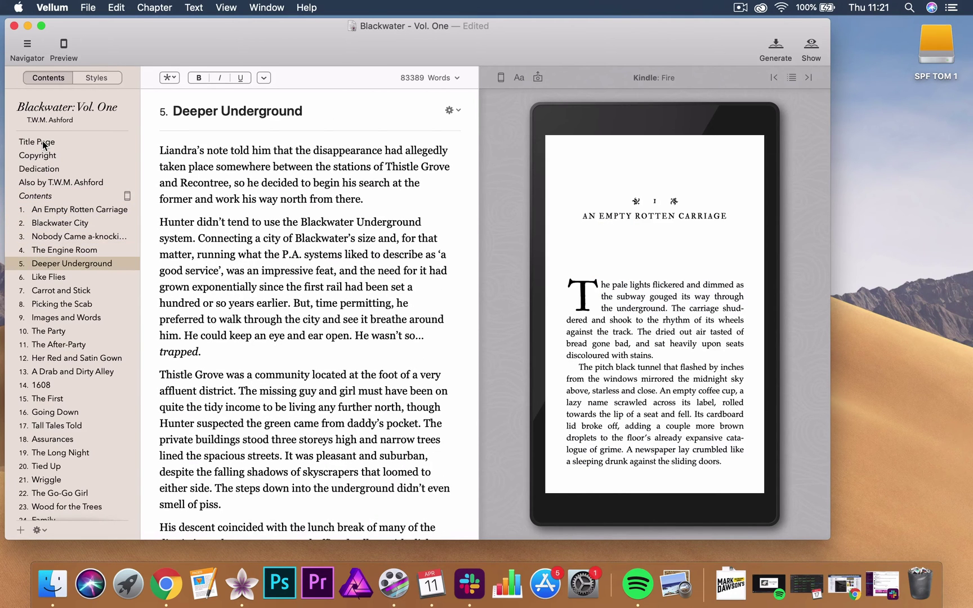
- Jump down to the Reviews page, then move on to About the Author
scroll(75, 242, down, 2)
scroll(75, 242, down, 3)
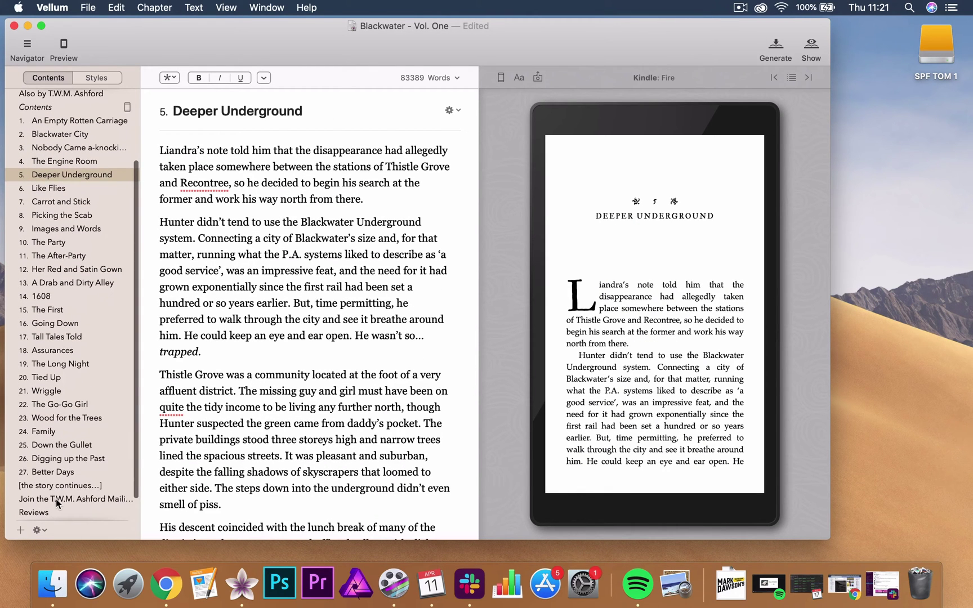
scroll(57, 499, down, 1)
scroll(65, 498, down, 1)
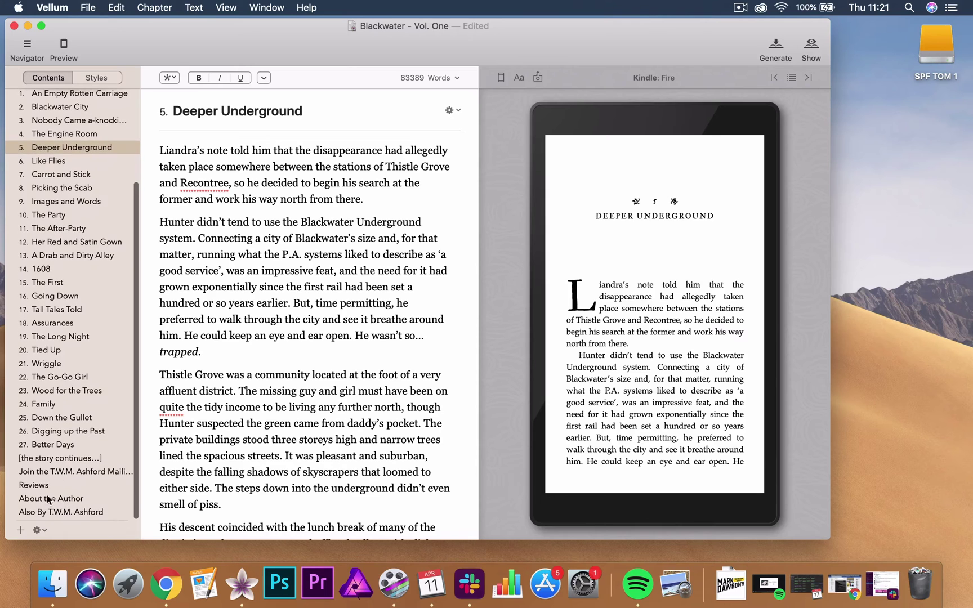
click(44, 488)
key(Down)
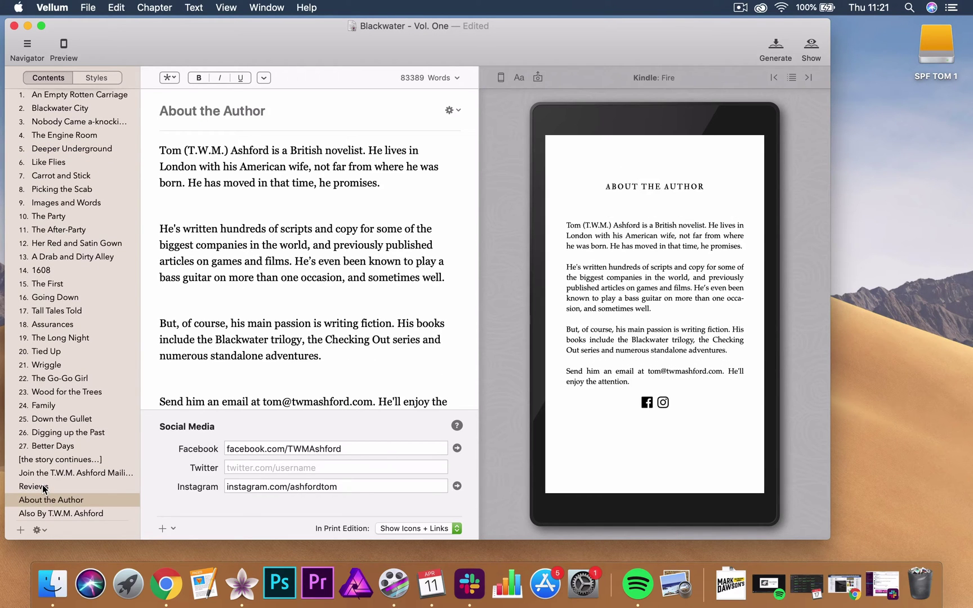
scroll(101, 320, up, 5)
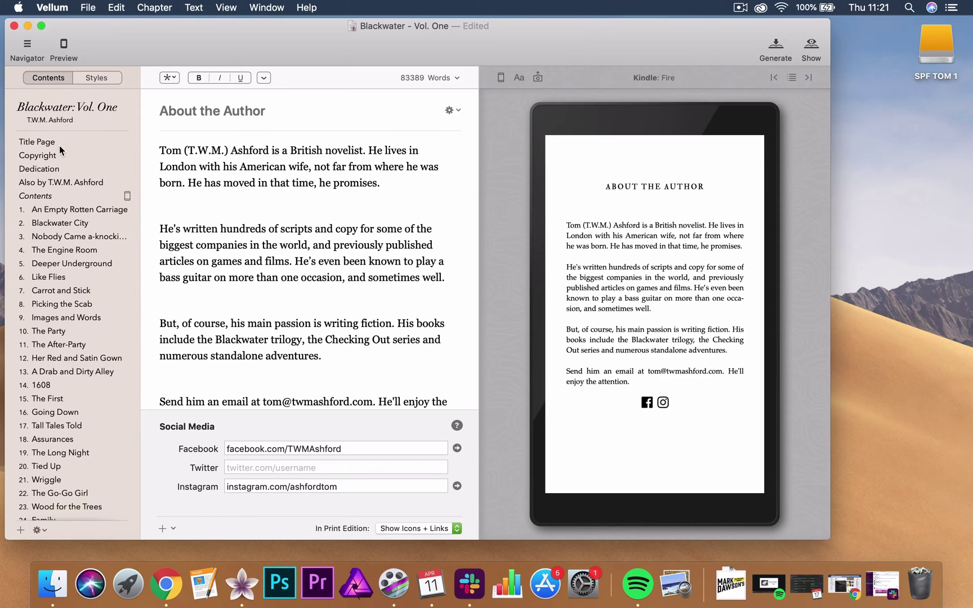
click(157, 8)
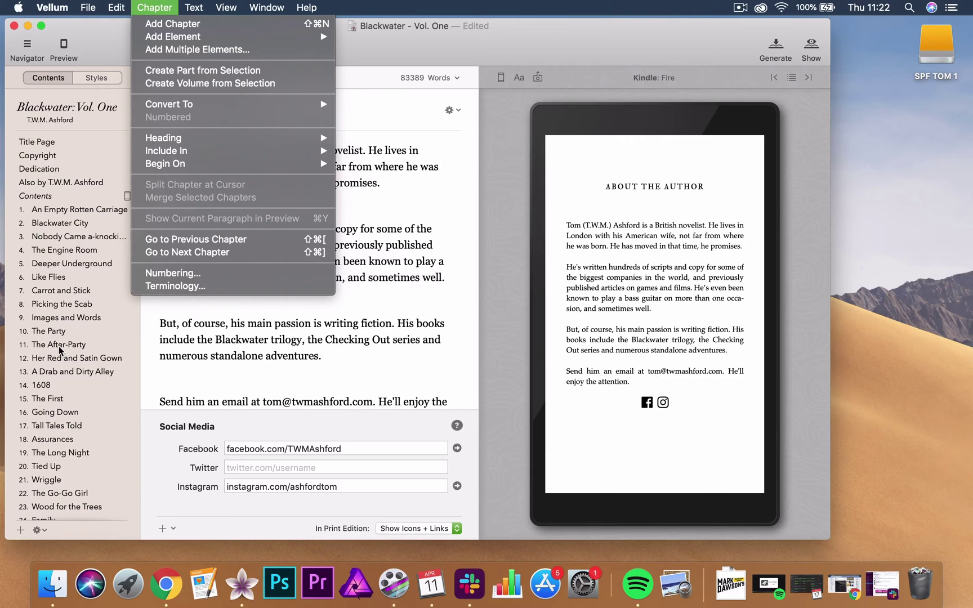
mouse_move(182, 39)
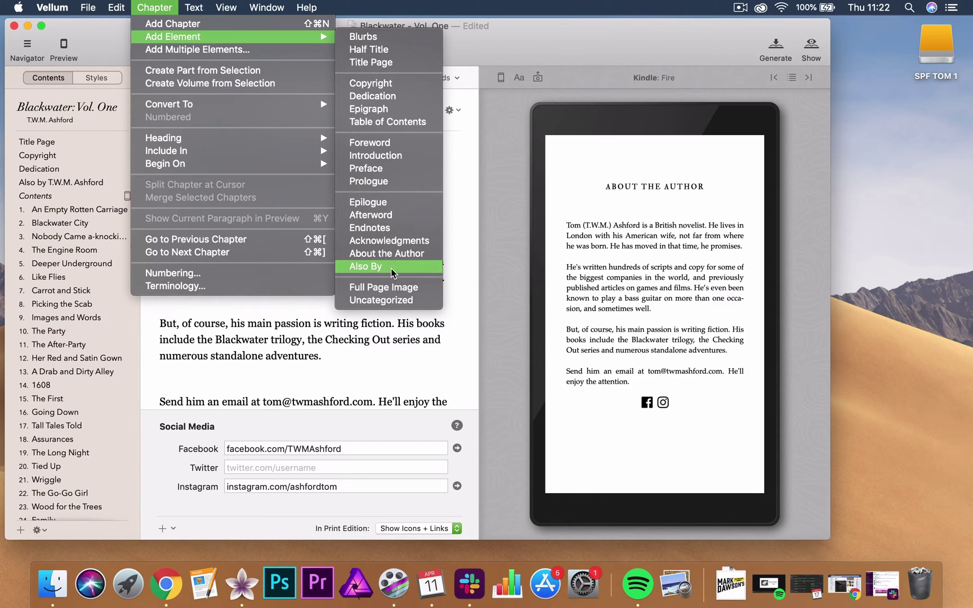
click(149, 7)
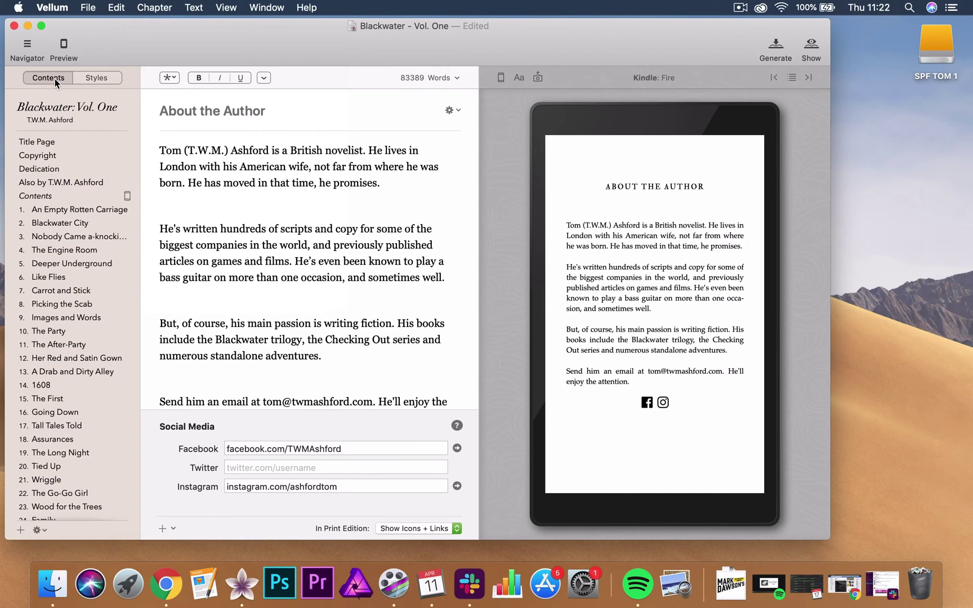
- Cycle the Book Style through Sudo, Kindred, Artisanal, Trace, Meridian and Chroma, then back to Oxford
click(90, 78)
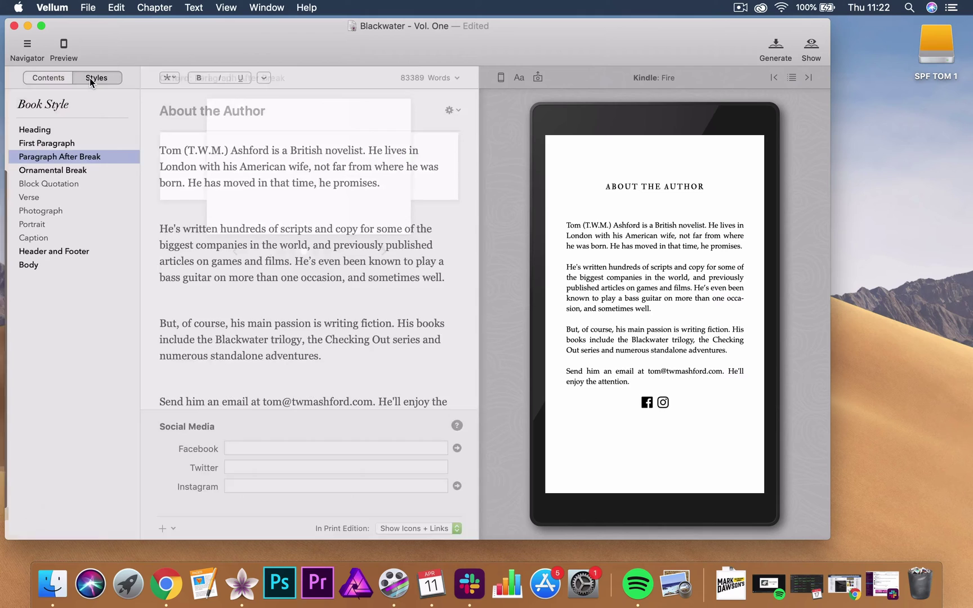
click(61, 108)
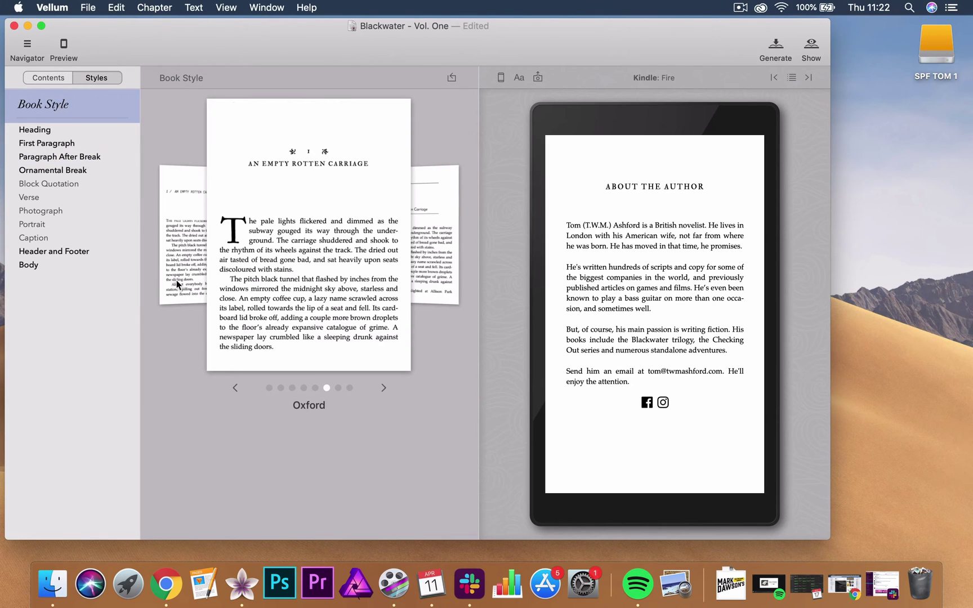
click(234, 388)
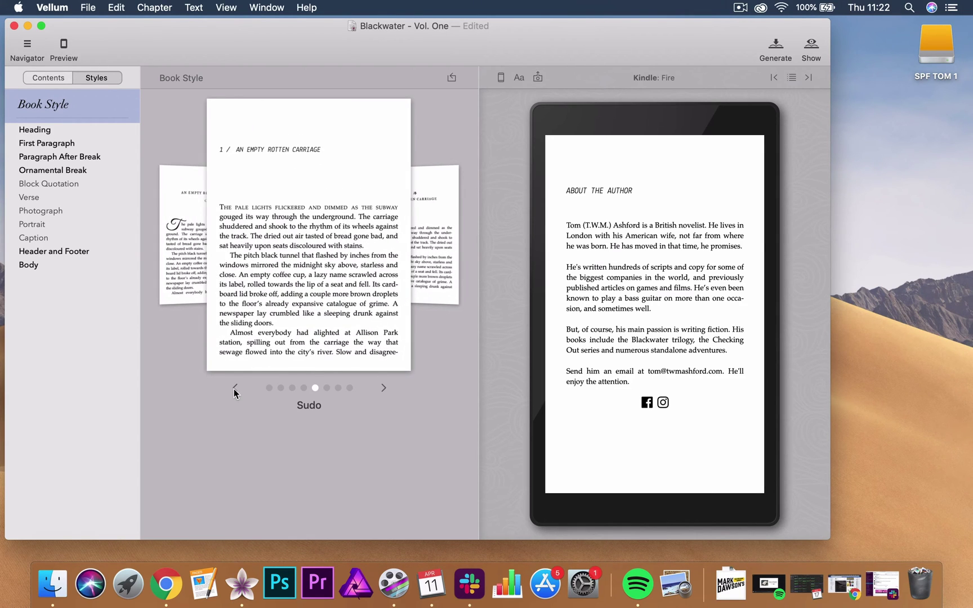
click(234, 389)
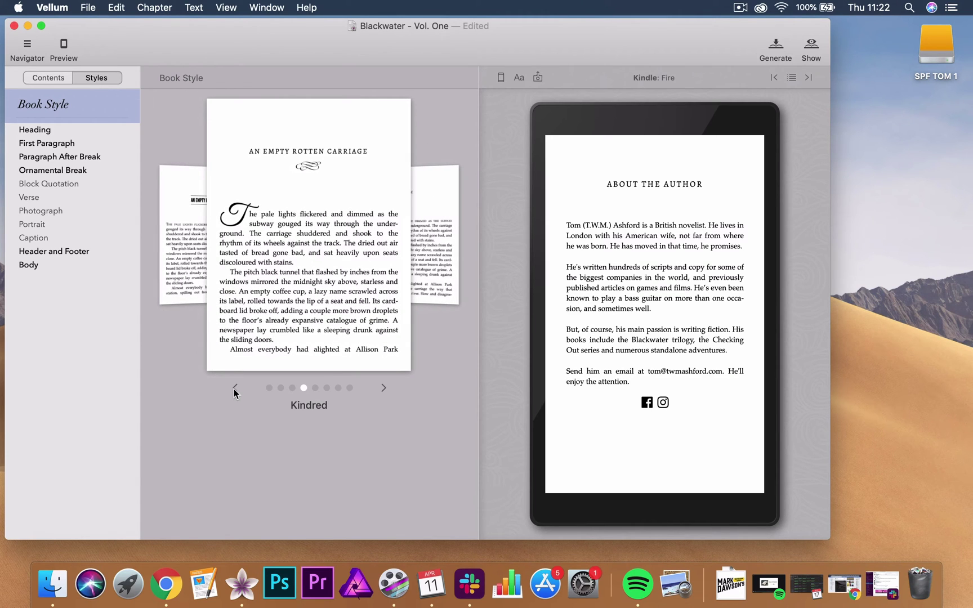
click(234, 388)
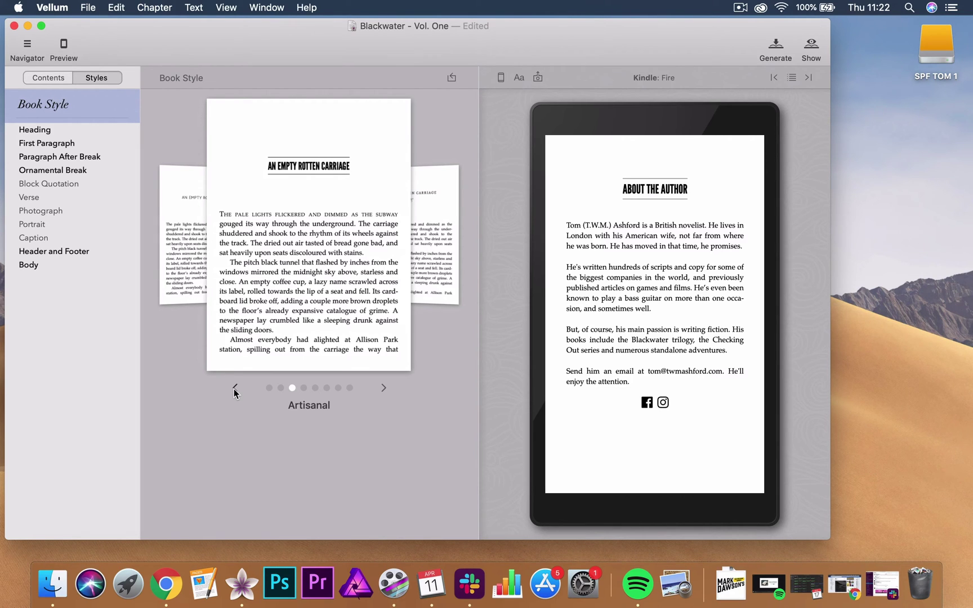
click(235, 389)
click(234, 389)
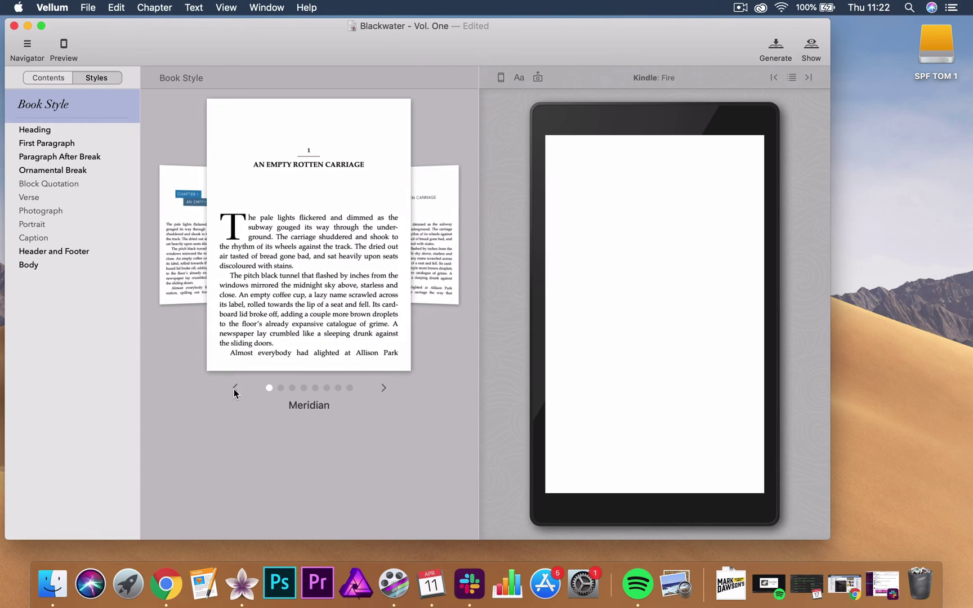
click(234, 389)
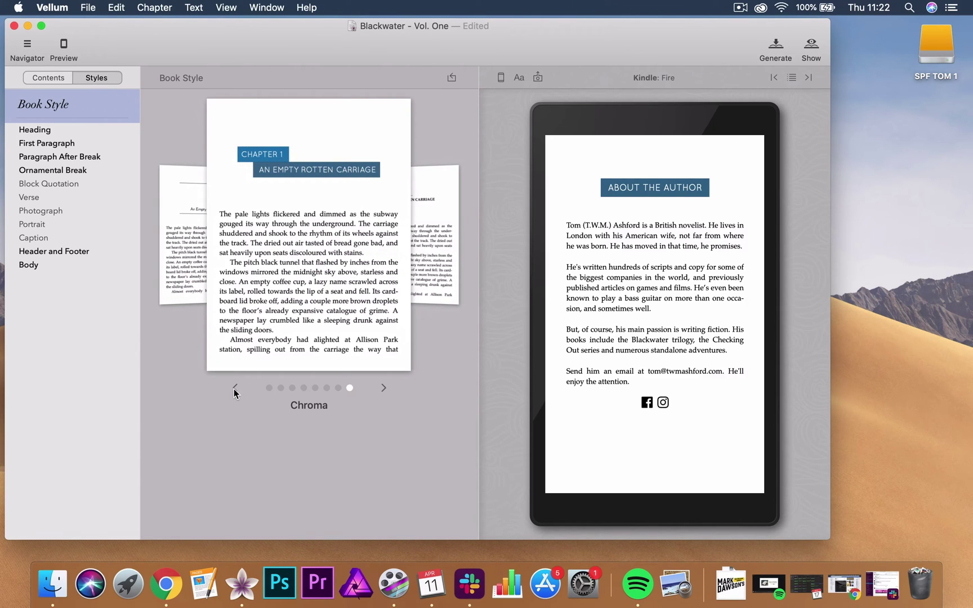
click(235, 389)
click(235, 389)
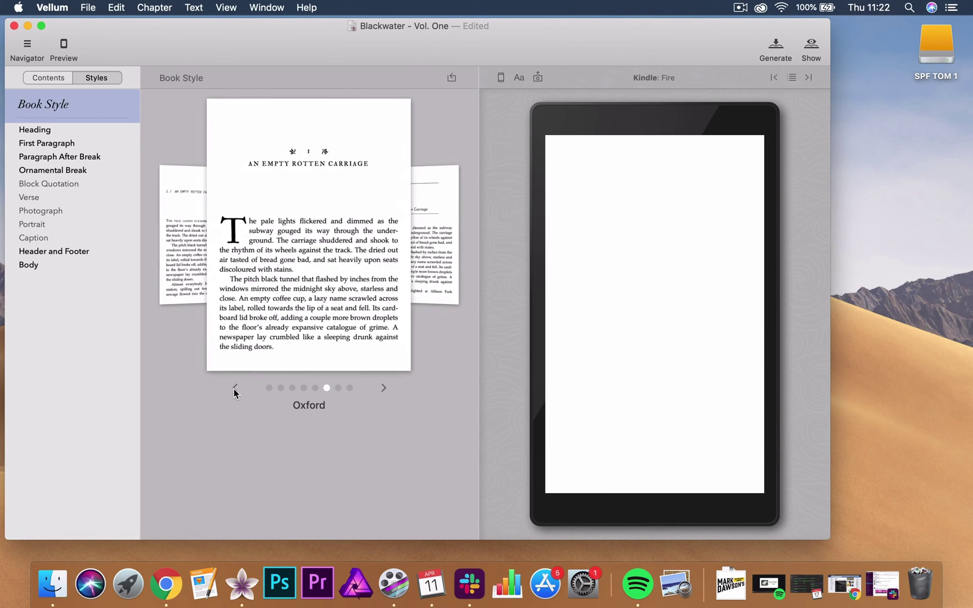
- Set the chapter Heading style to the title-case variant after trying the small-caps one
click(52, 129)
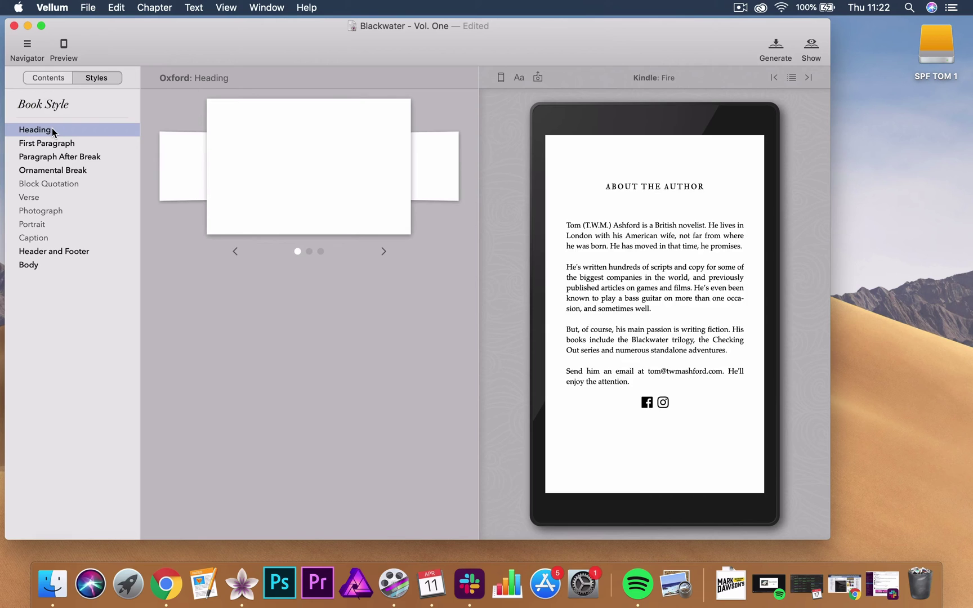
click(383, 251)
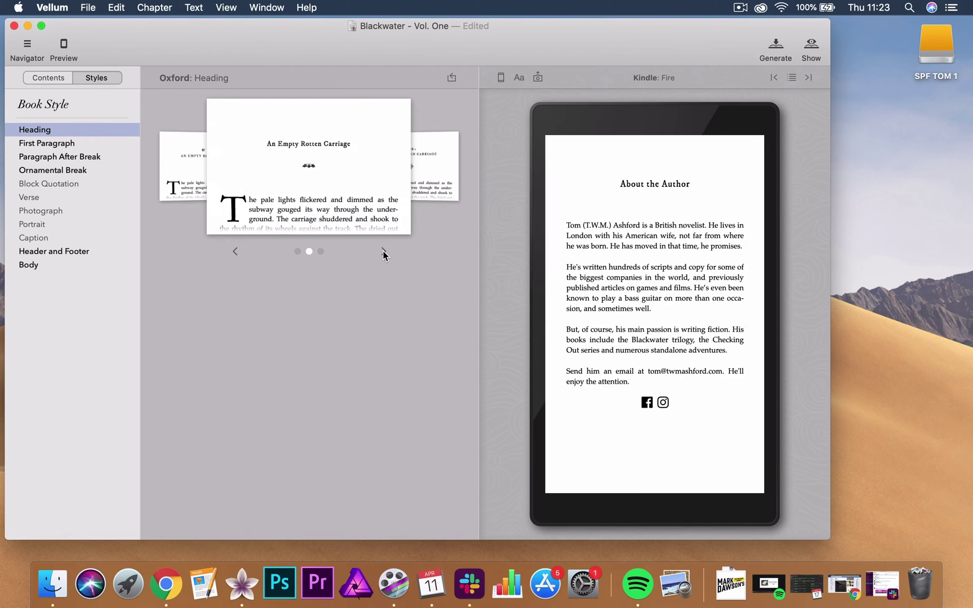
click(383, 252)
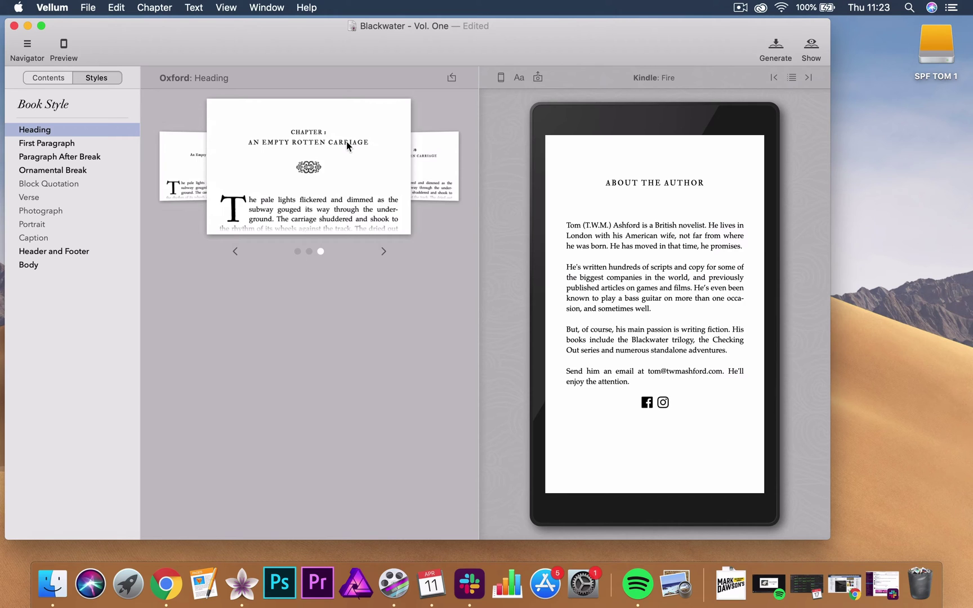
click(383, 251)
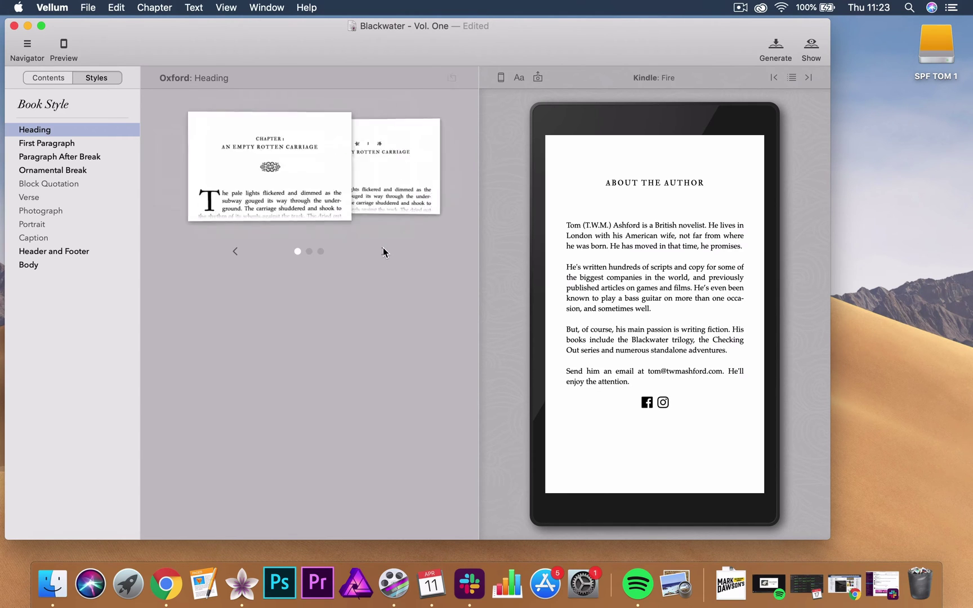
click(383, 251)
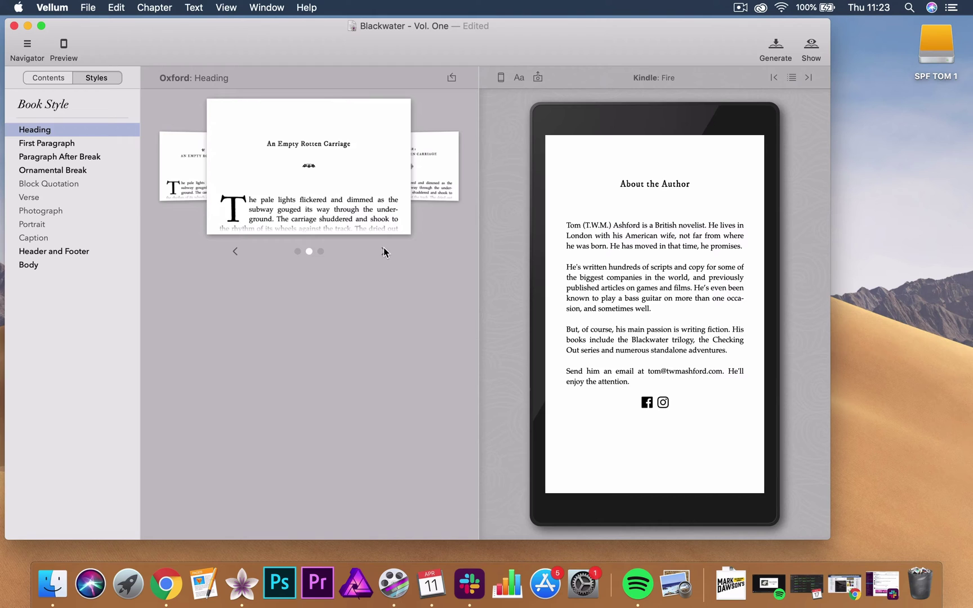
- Give First Paragraphs the small-caps opening style
click(62, 145)
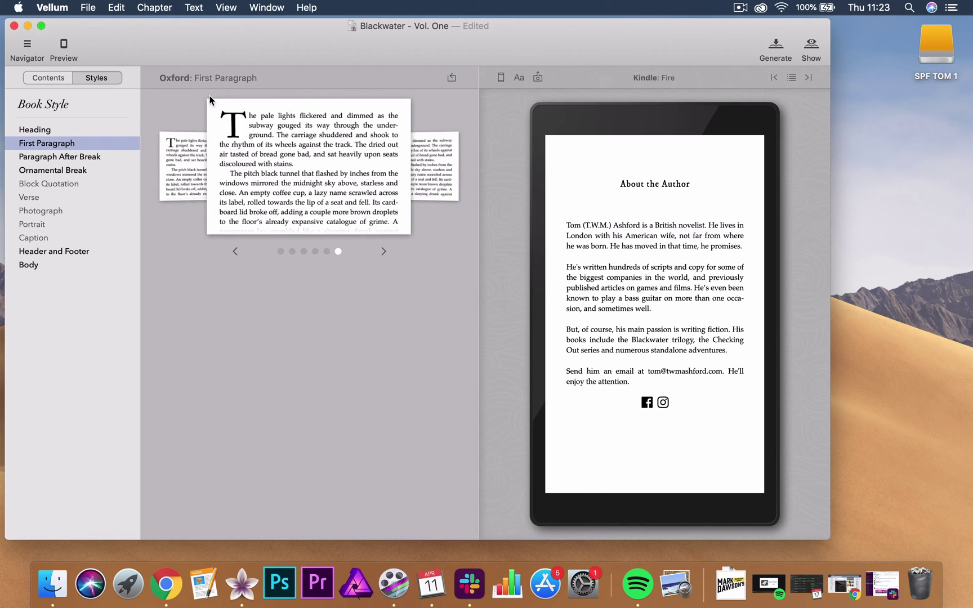
click(234, 251)
click(234, 251)
click(234, 251)
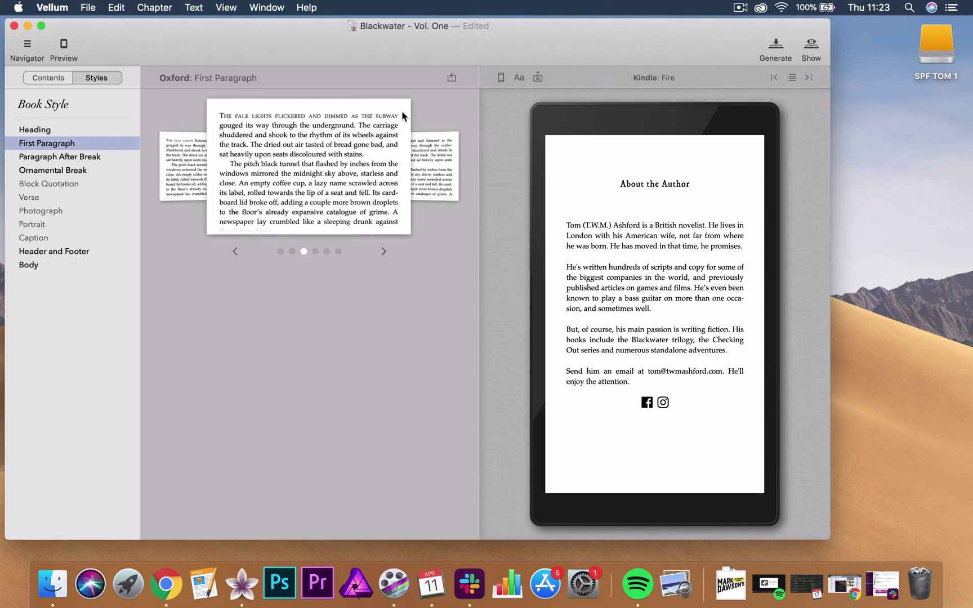
- Browse the Paragraph After Break, Ornamental Break and Header and Footer styles, then return to Contents
click(52, 158)
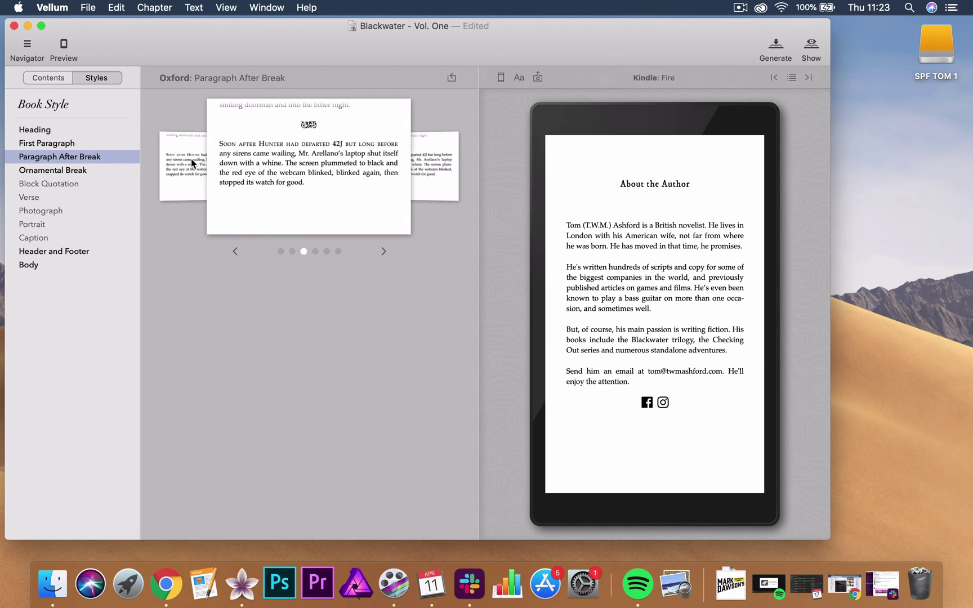
click(66, 172)
click(52, 253)
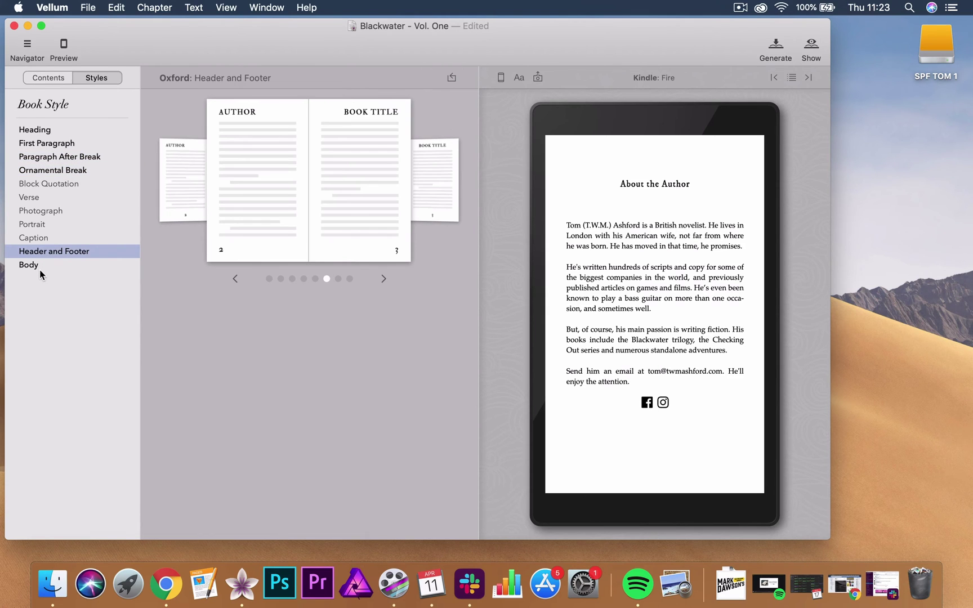
click(235, 279)
click(384, 279)
click(58, 77)
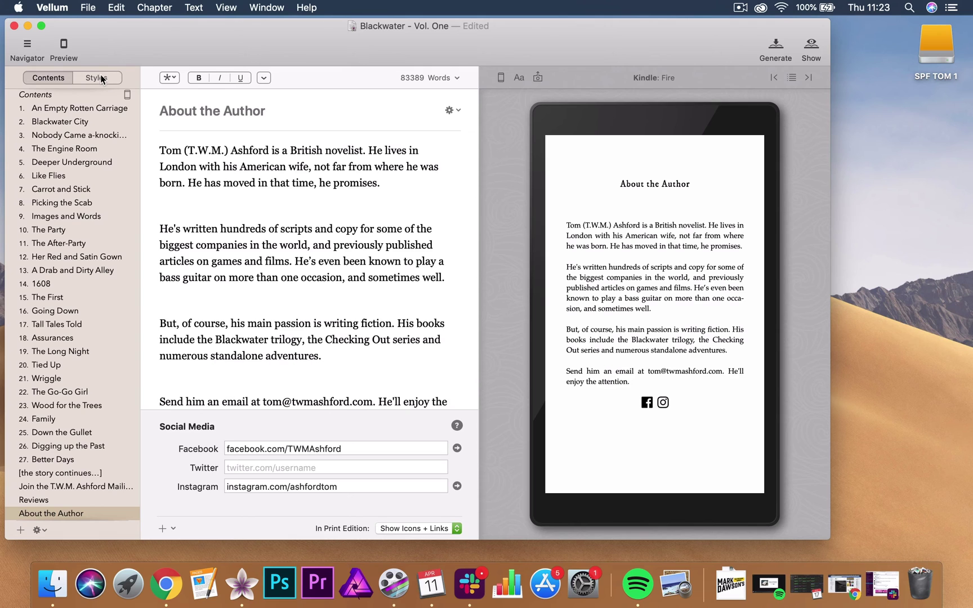
- Open chapter 1, An Empty Rotten Carriage, and hide then restore the device preview
click(67, 111)
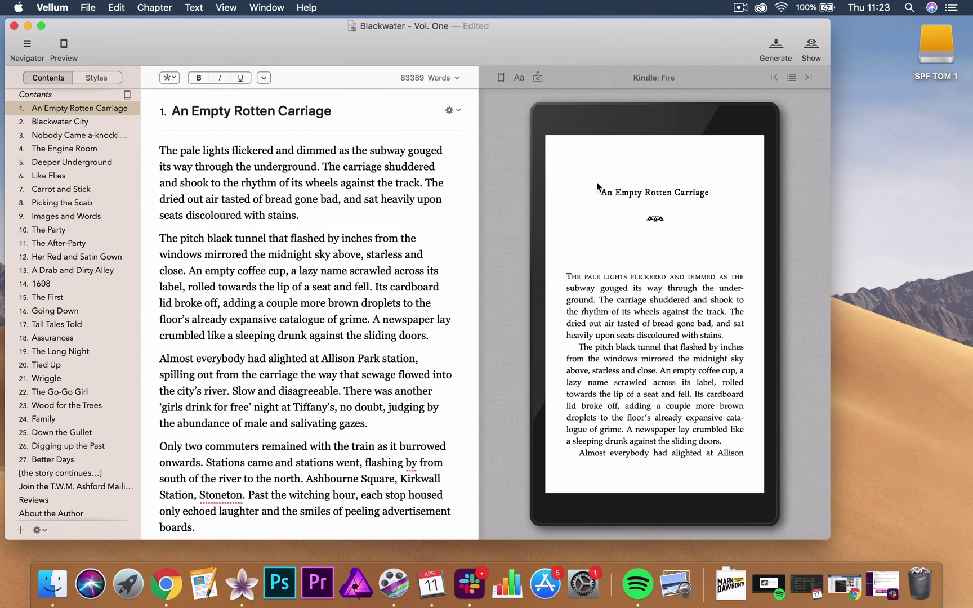
click(64, 45)
click(63, 46)
- Page six pages forward through the chapter's Kindle Fire preview
click(773, 312)
click(774, 312)
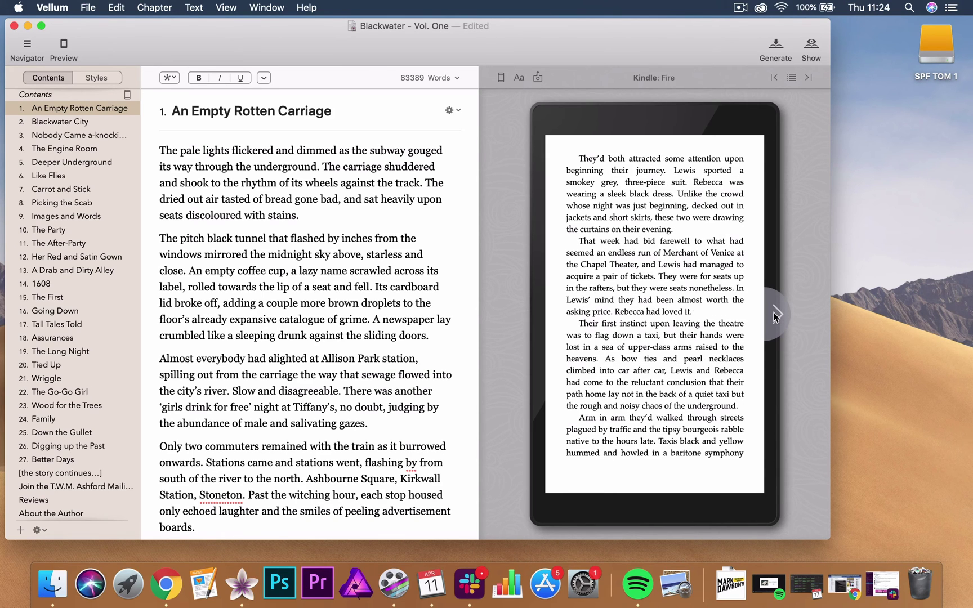
click(774, 313)
click(774, 313)
click(774, 313)
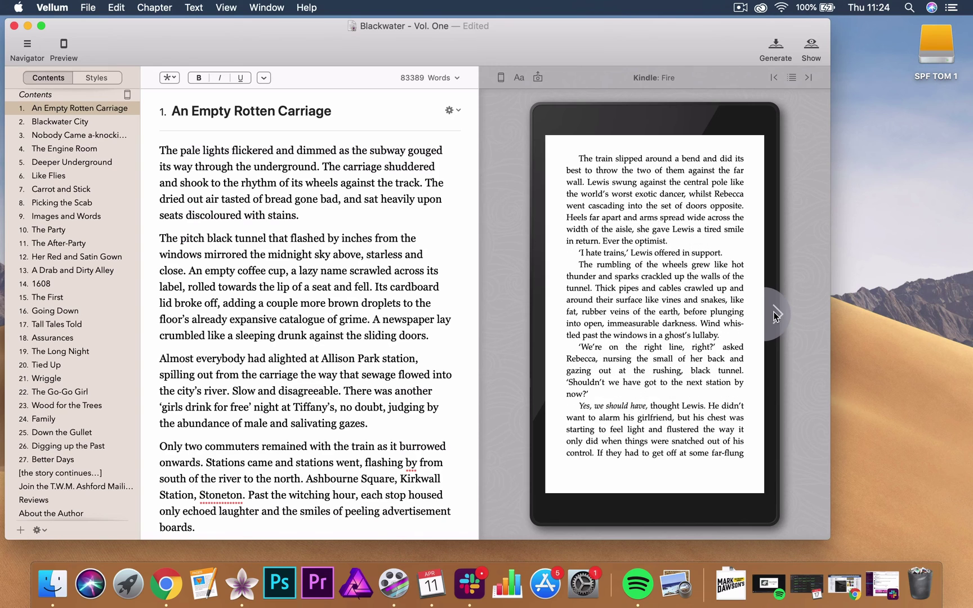
click(774, 313)
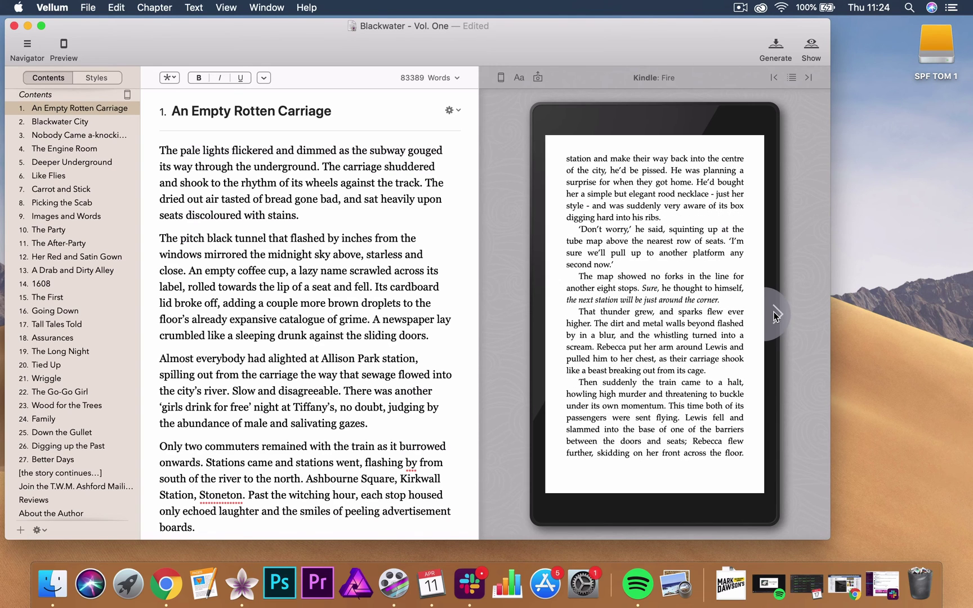
- Switch the preview to Kindle Paperwhite, then to a Print 5 × 8 page, and open the File menu
click(500, 77)
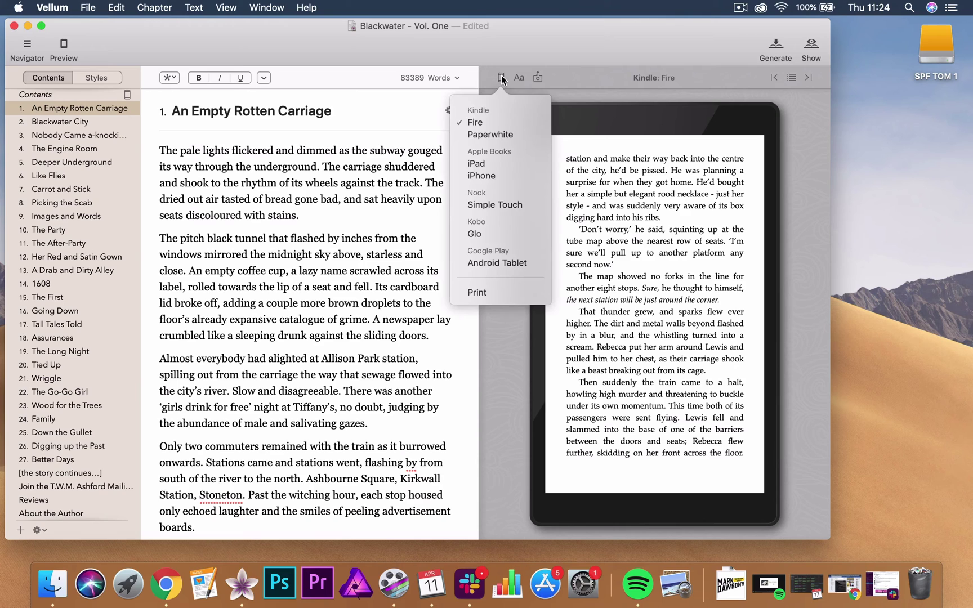
click(491, 134)
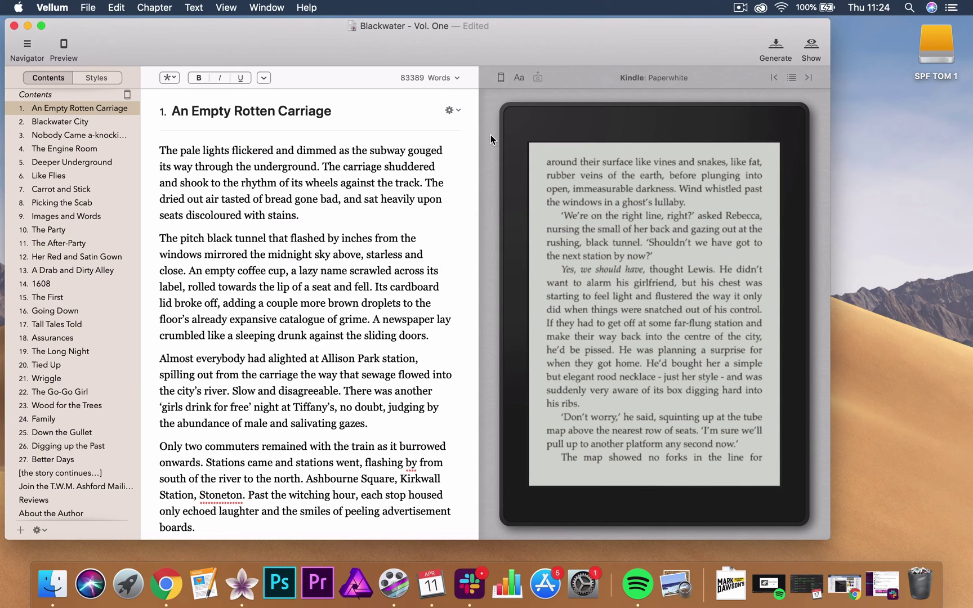
click(500, 79)
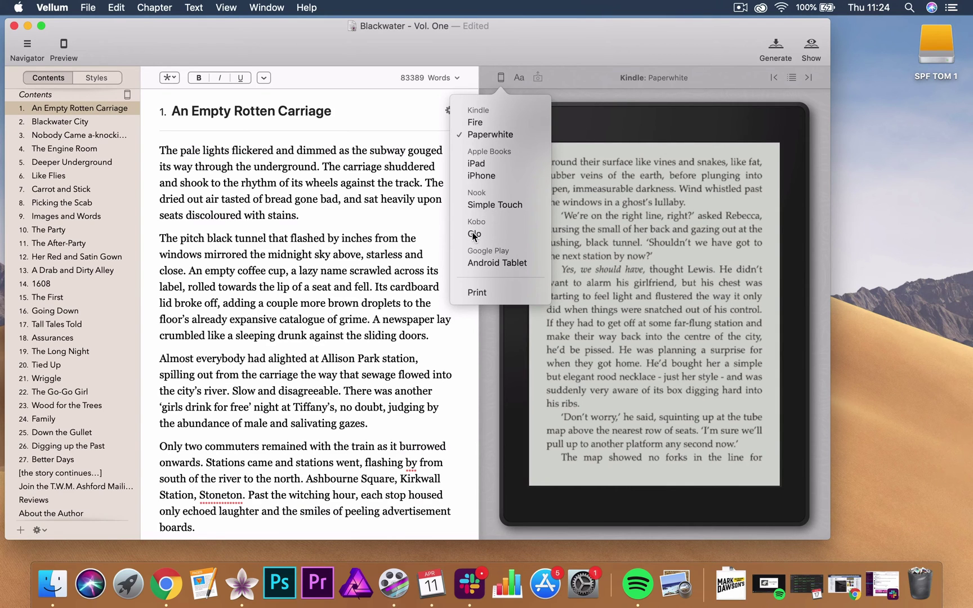
click(477, 293)
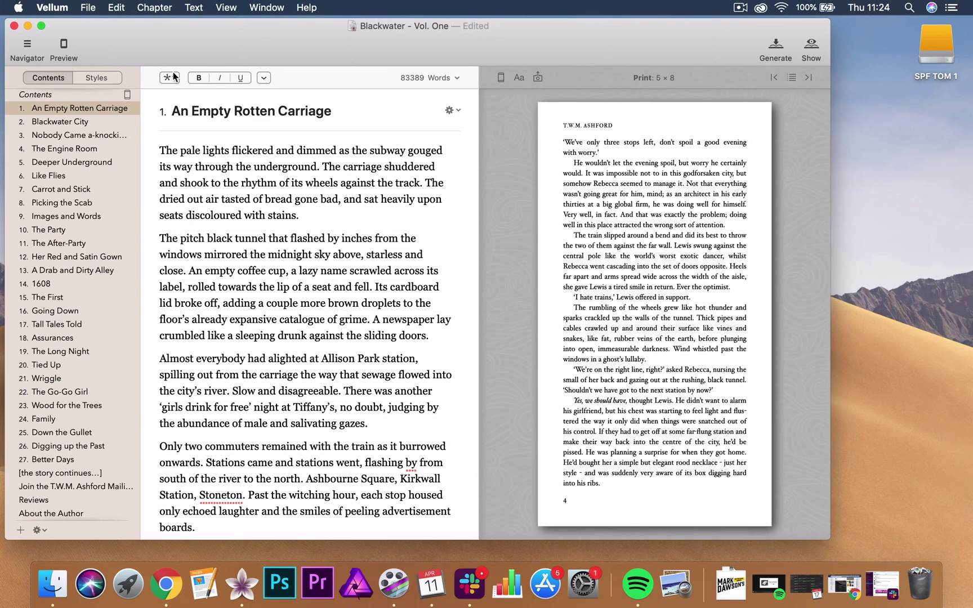
click(88, 8)
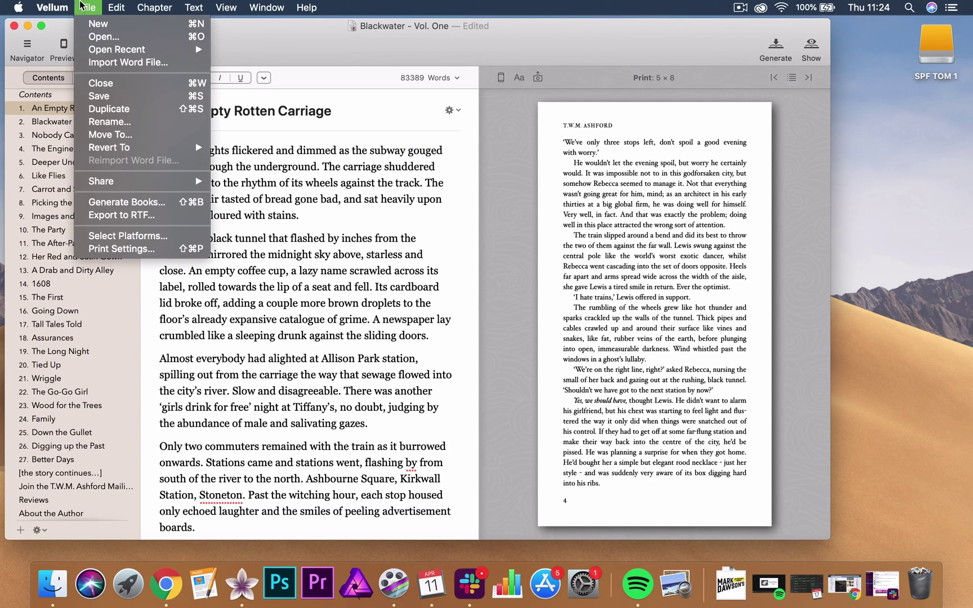
- In Print Settings, try 6 × 9 and 5¼ × 8 trims, then keep 5 × 8 and close
click(104, 250)
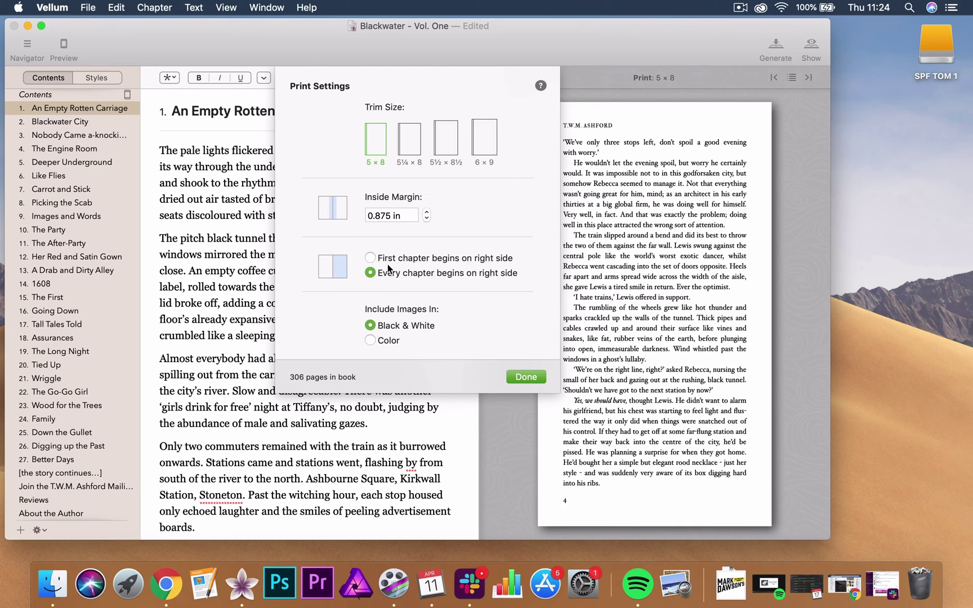
click(474, 150)
click(415, 145)
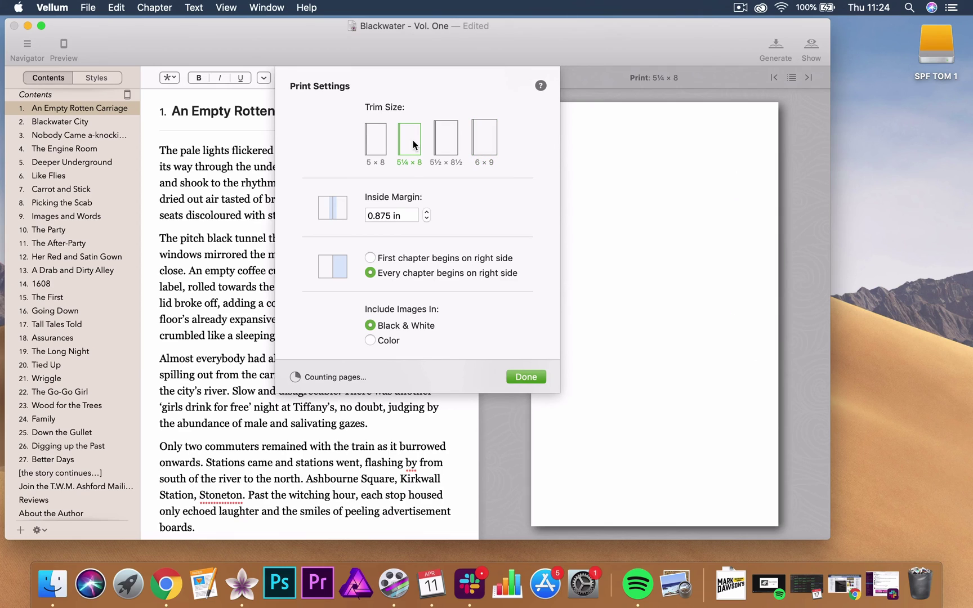
click(382, 148)
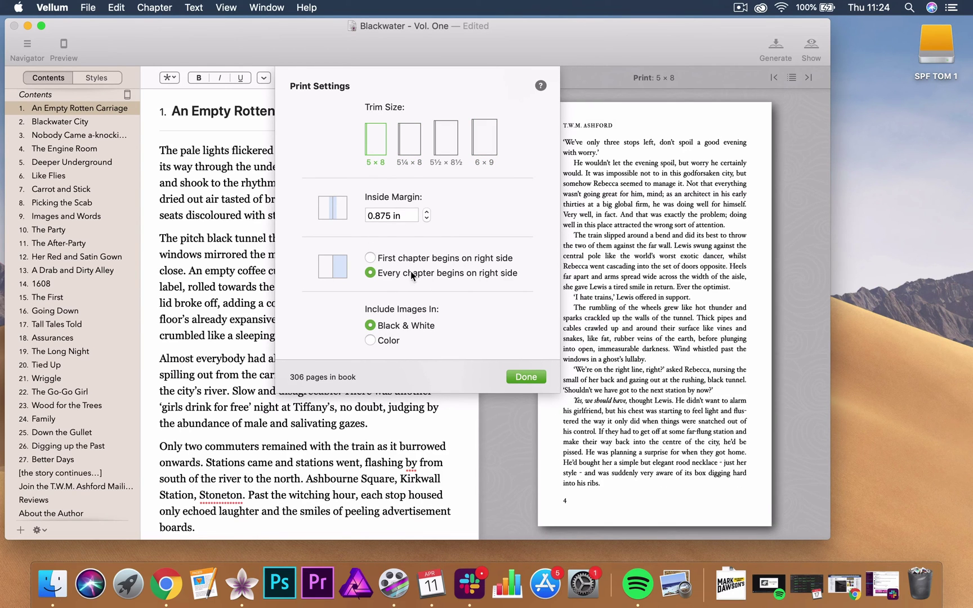
click(524, 374)
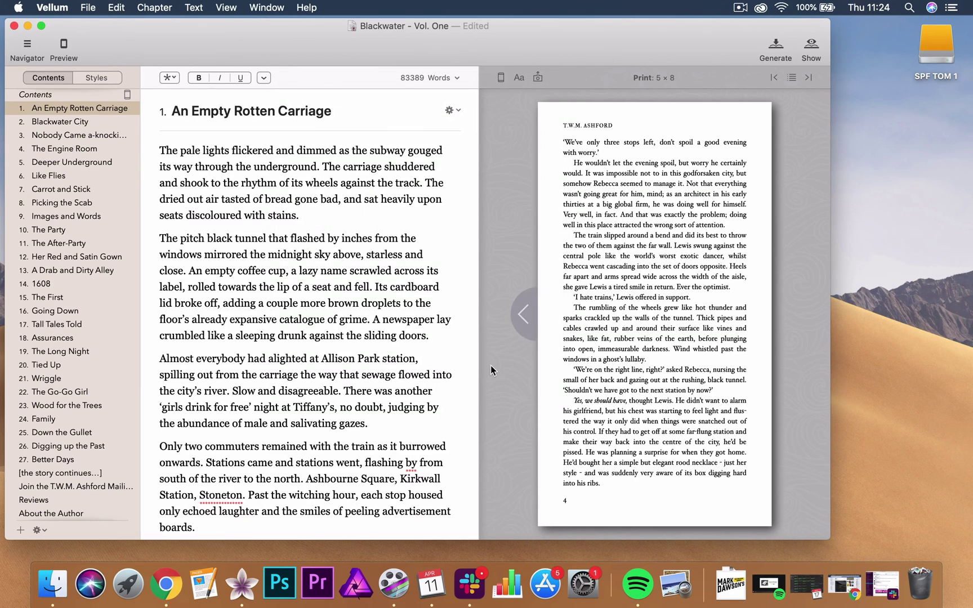
- Turn the print preview forward to pages 5 and 6, then scroll the navigator back to the top
click(782, 312)
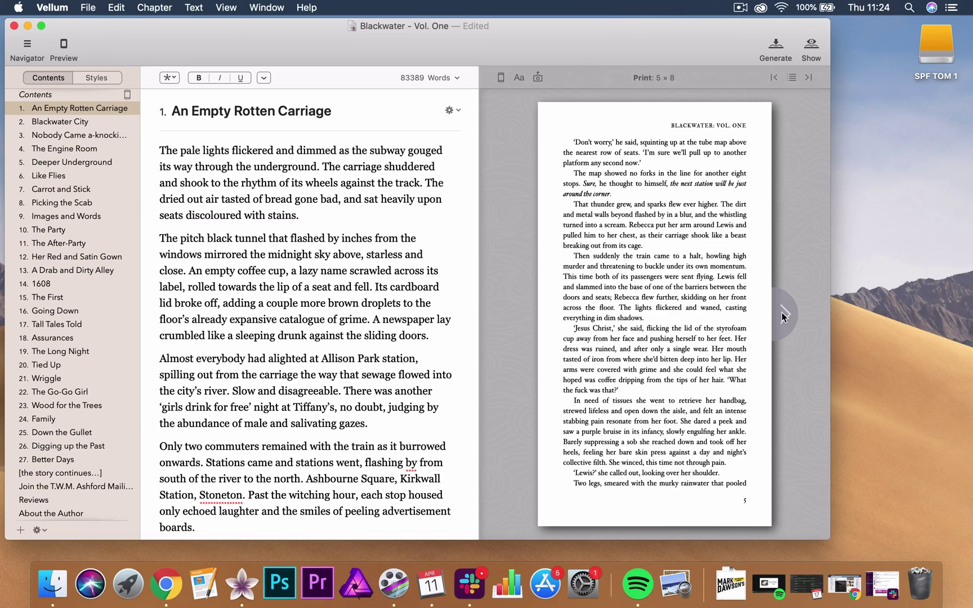
click(782, 312)
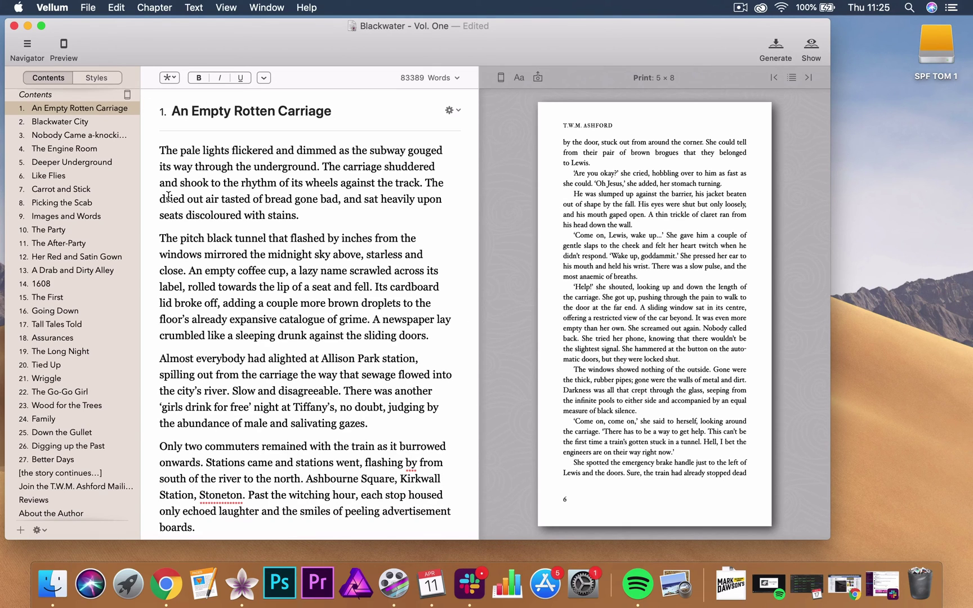
scroll(120, 194, up, 5)
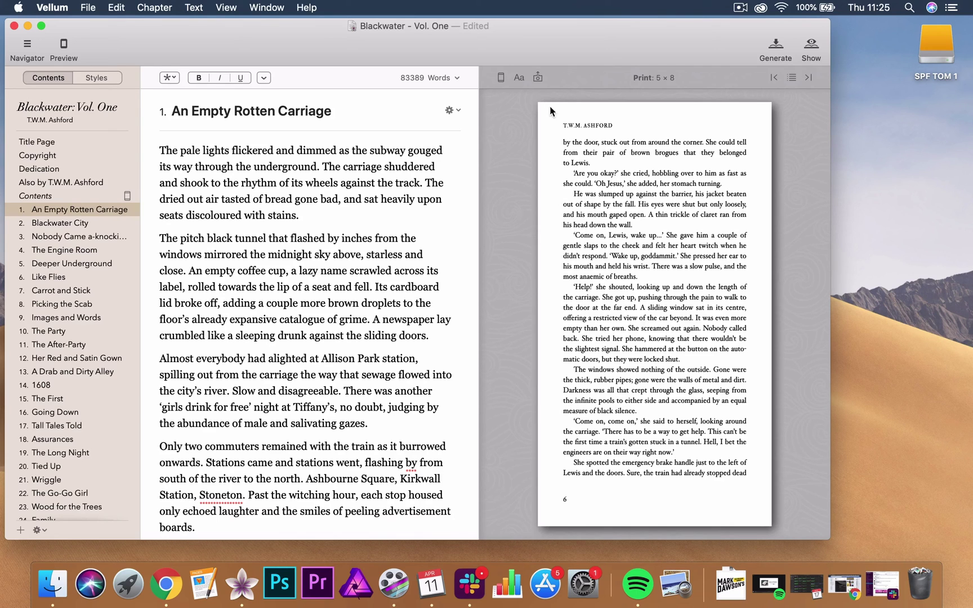
- Set Generate to produce only the Kindle format into the Formats folder, then close the dialog
click(775, 47)
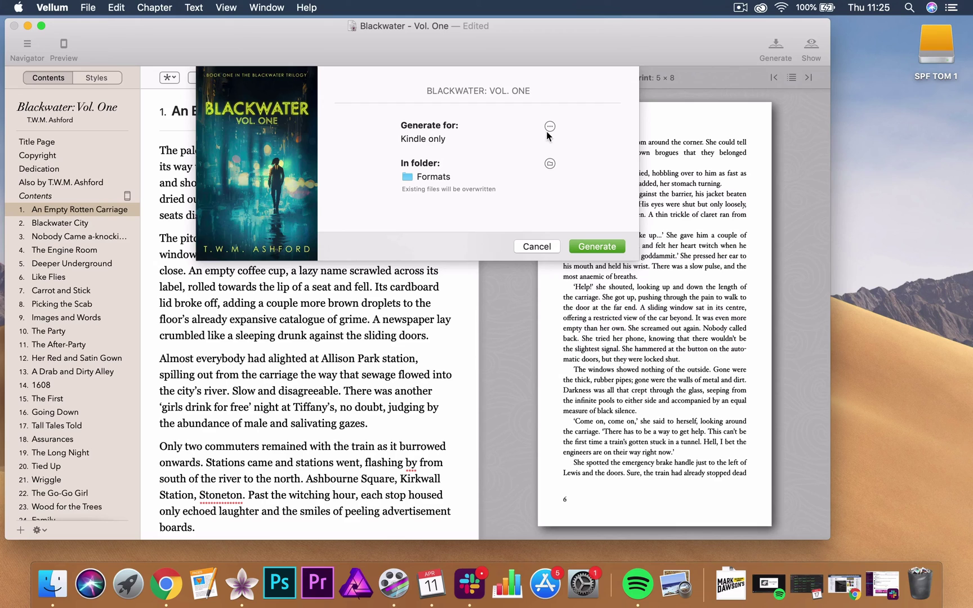
click(549, 127)
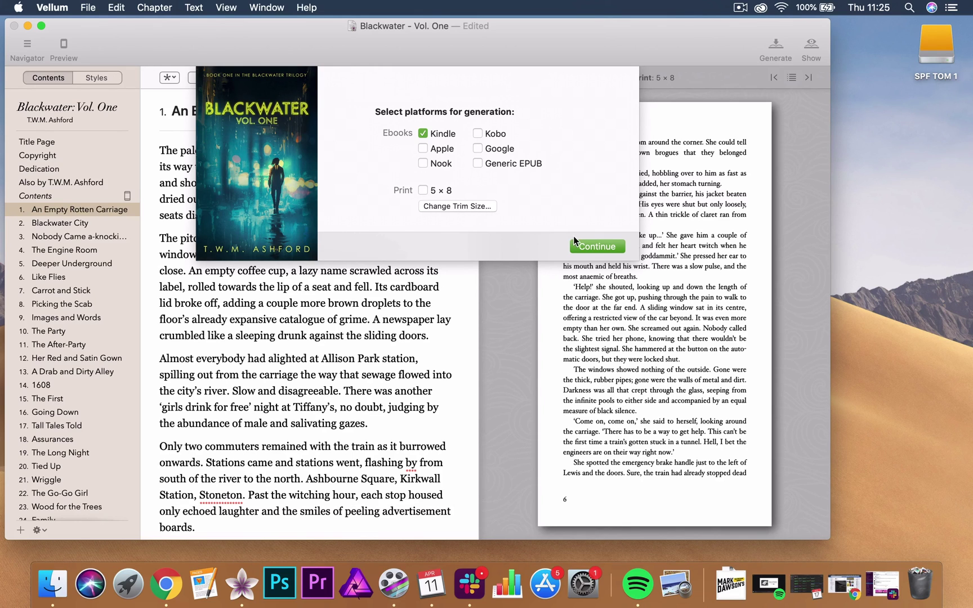
click(585, 246)
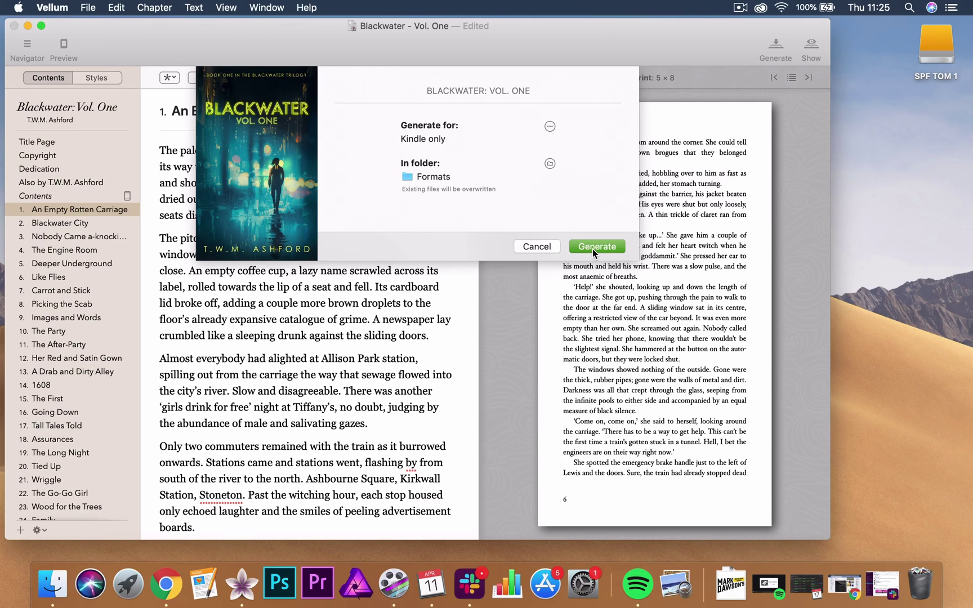
click(544, 252)
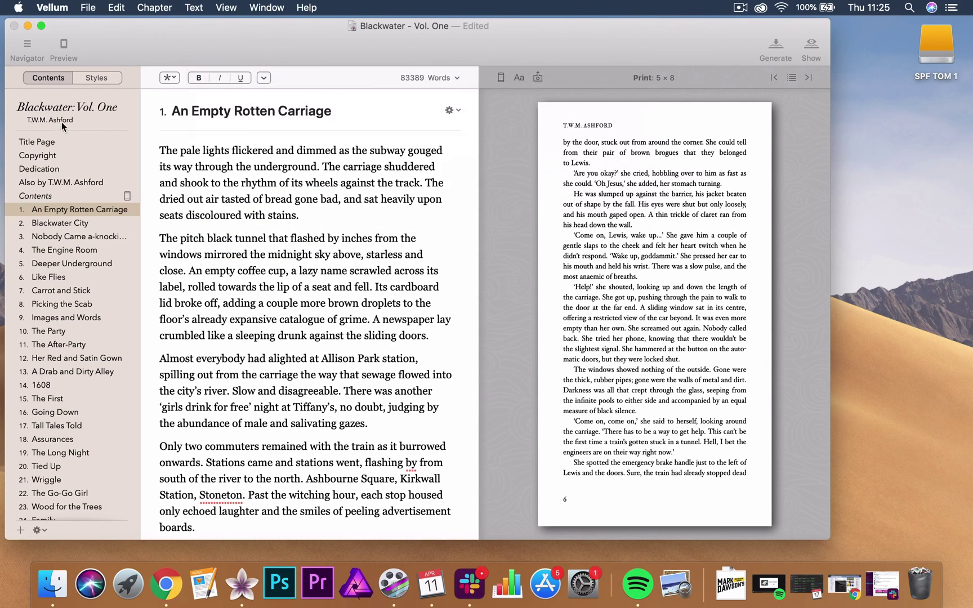
- Close the Blackwater - Vol. One book window, leaving the empty desktop
click(14, 25)
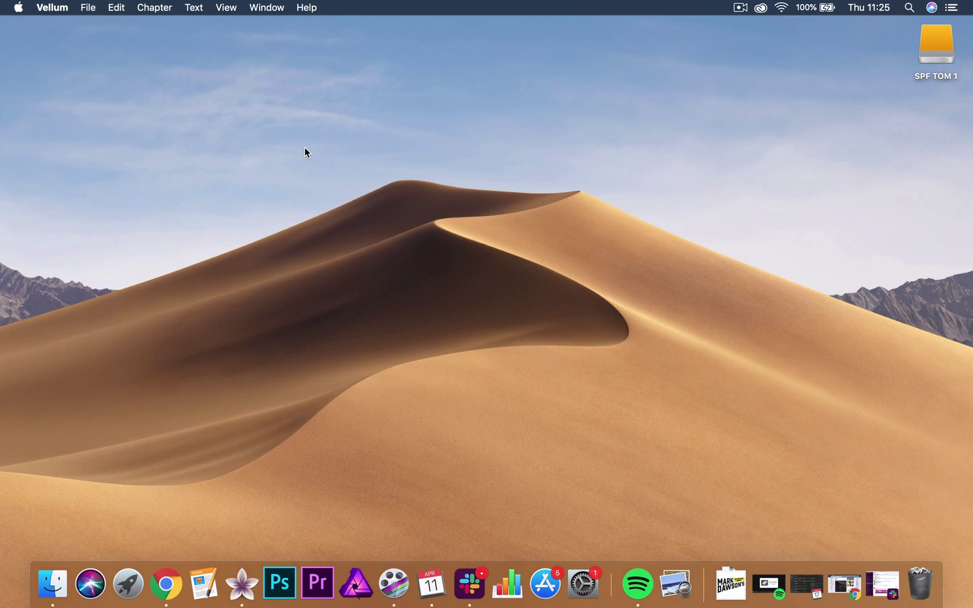